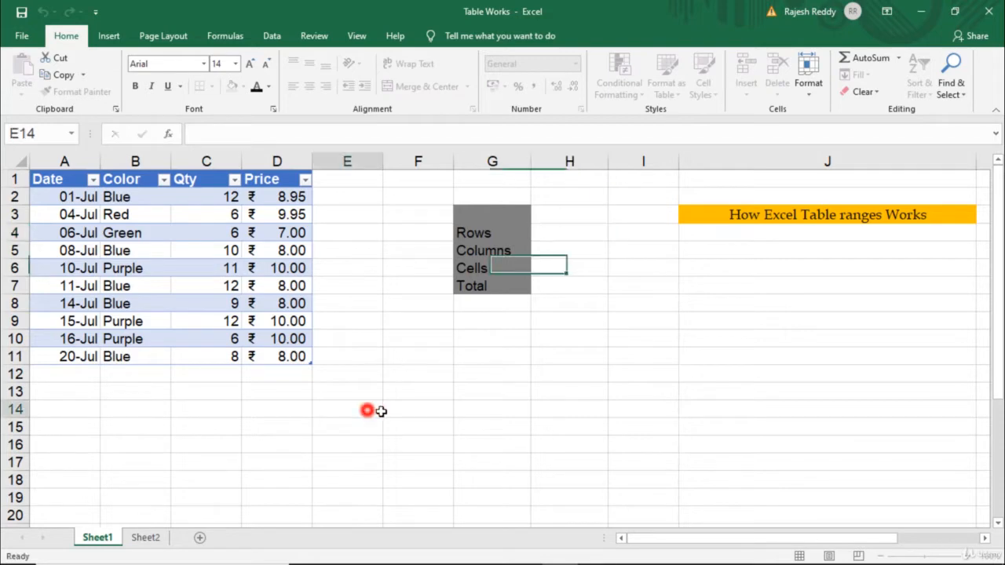
click(410, 411)
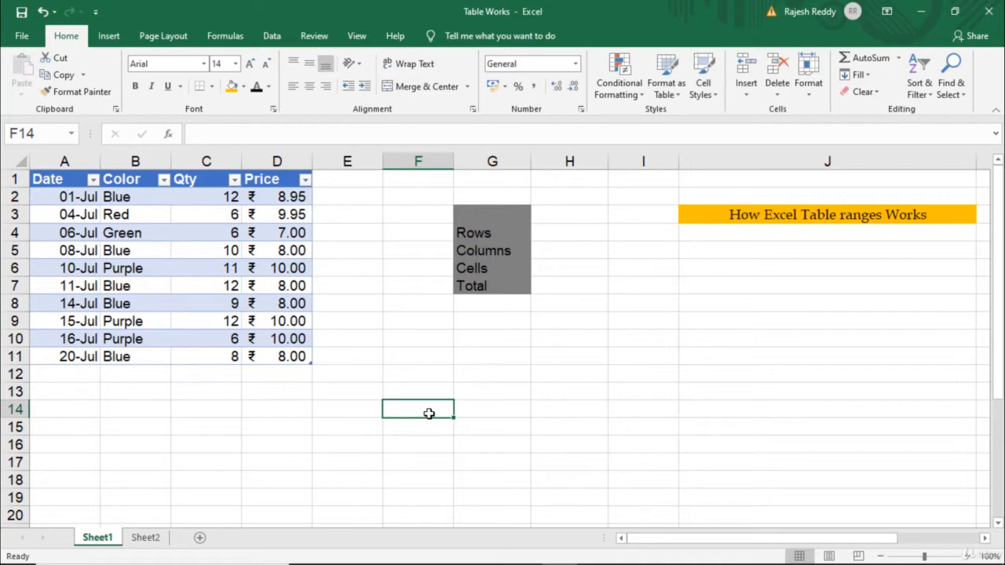
click(483, 389)
click(498, 354)
click(501, 321)
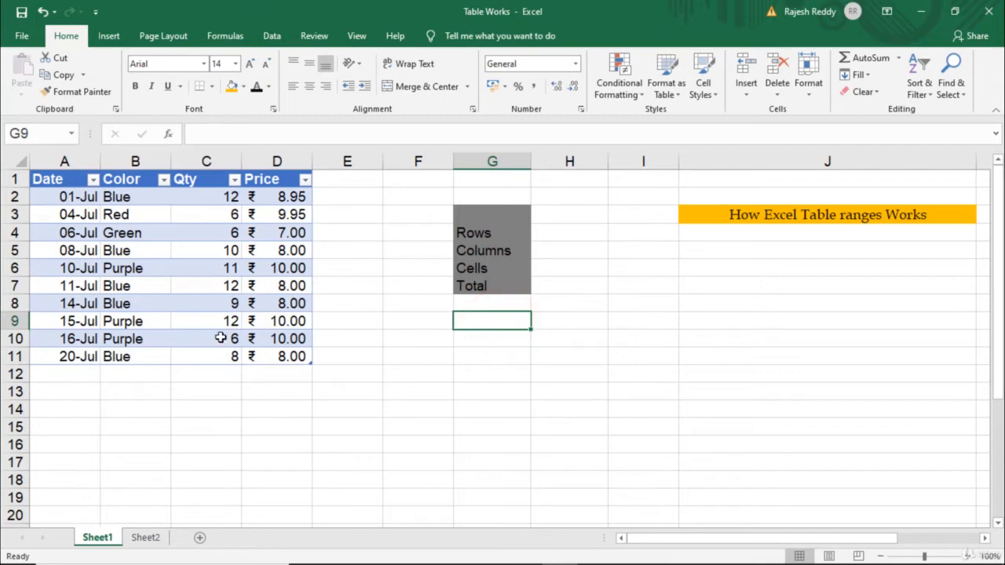
click(566, 232)
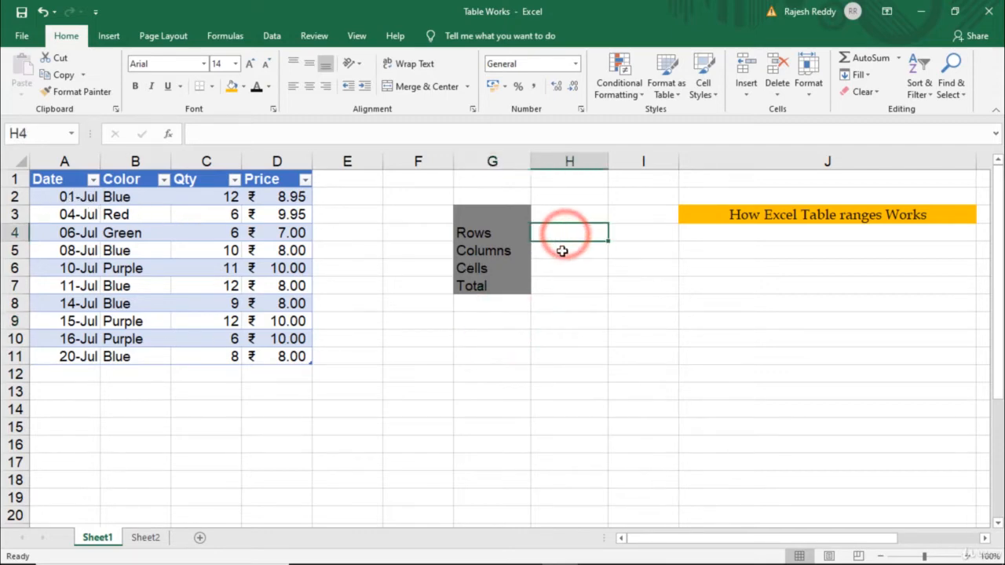
click(562, 251)
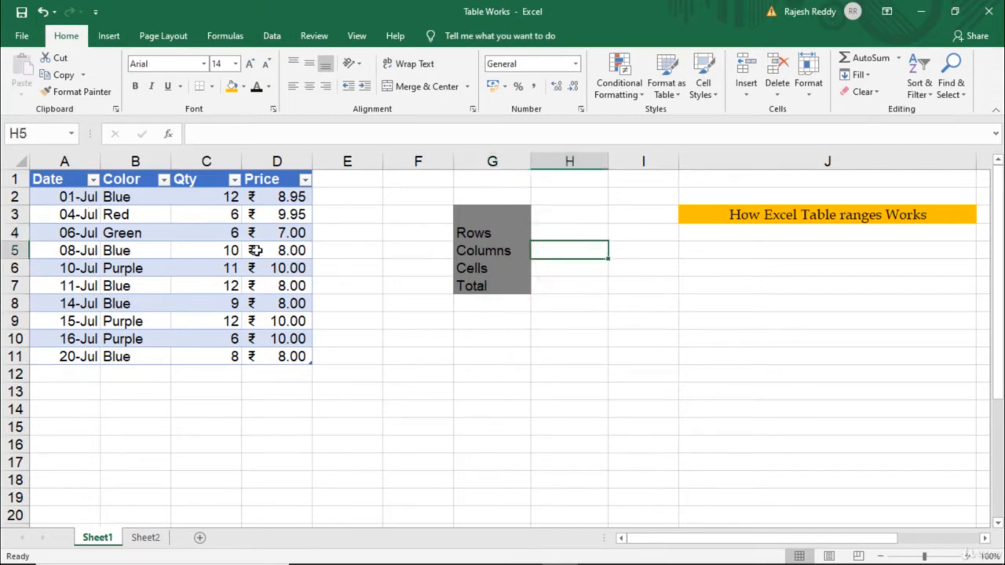
click(553, 269)
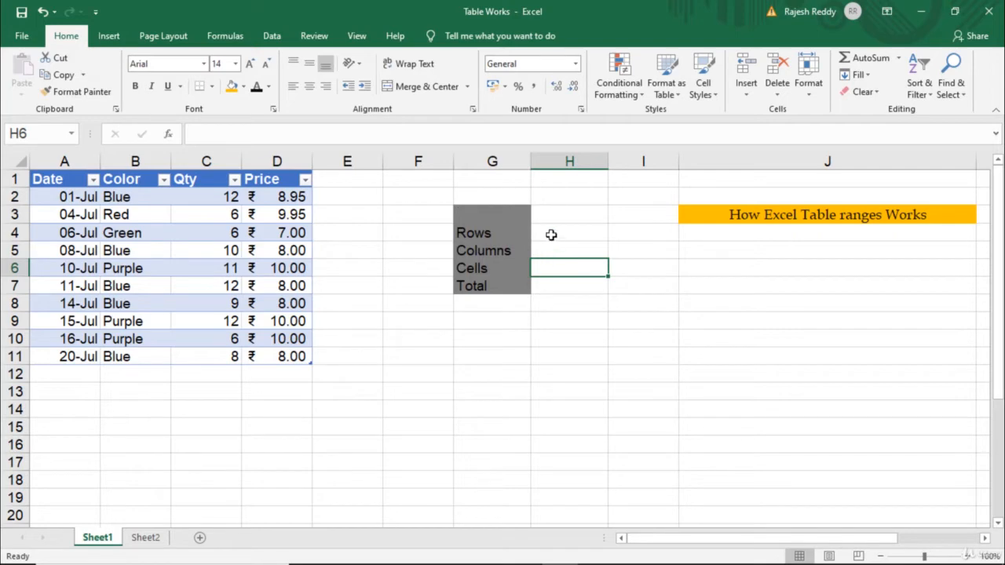
Enter the formula =ROWS(Table1) in H4, beside the Rows label, to count the table's rows.
click(552, 234)
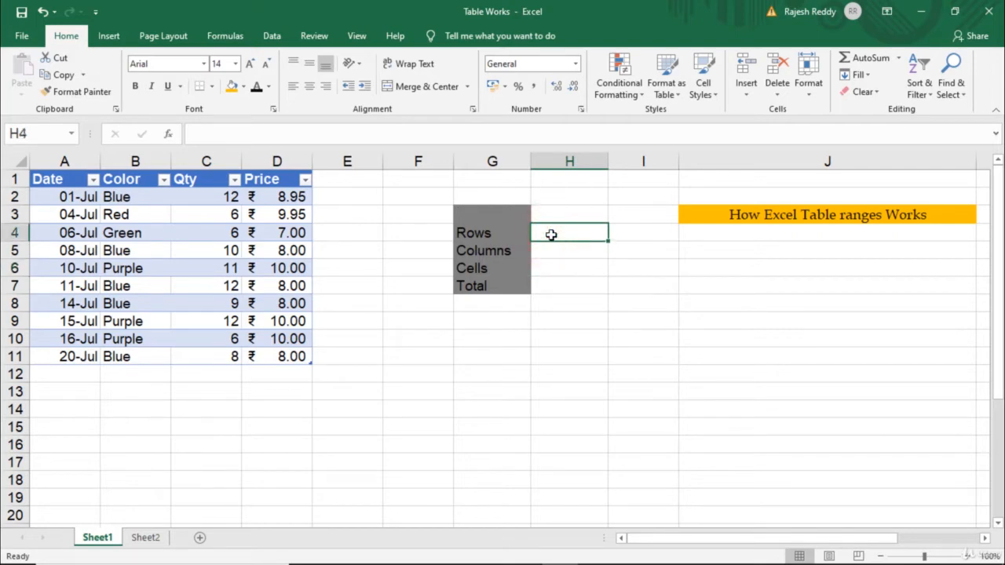
text(=R)
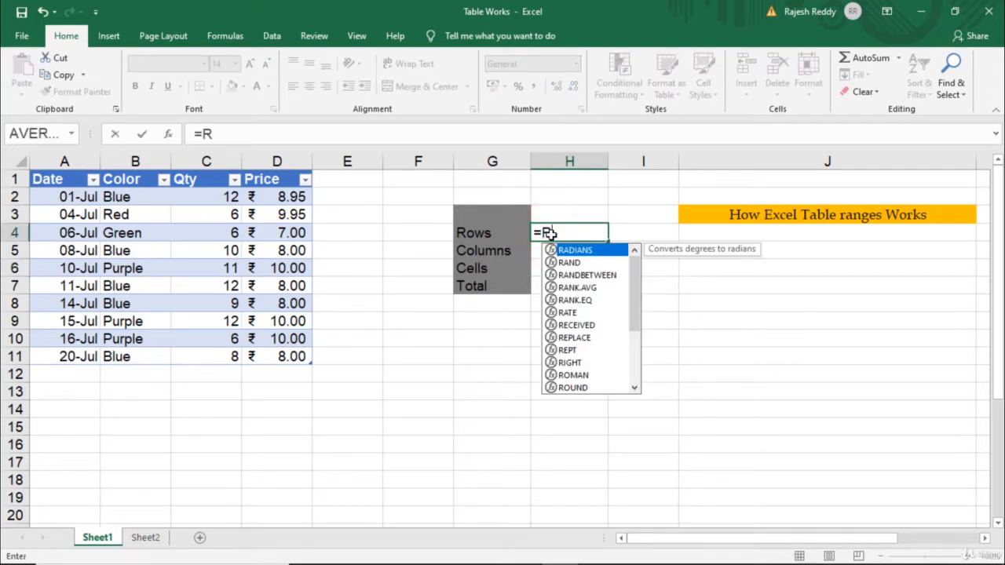
text(OWS()
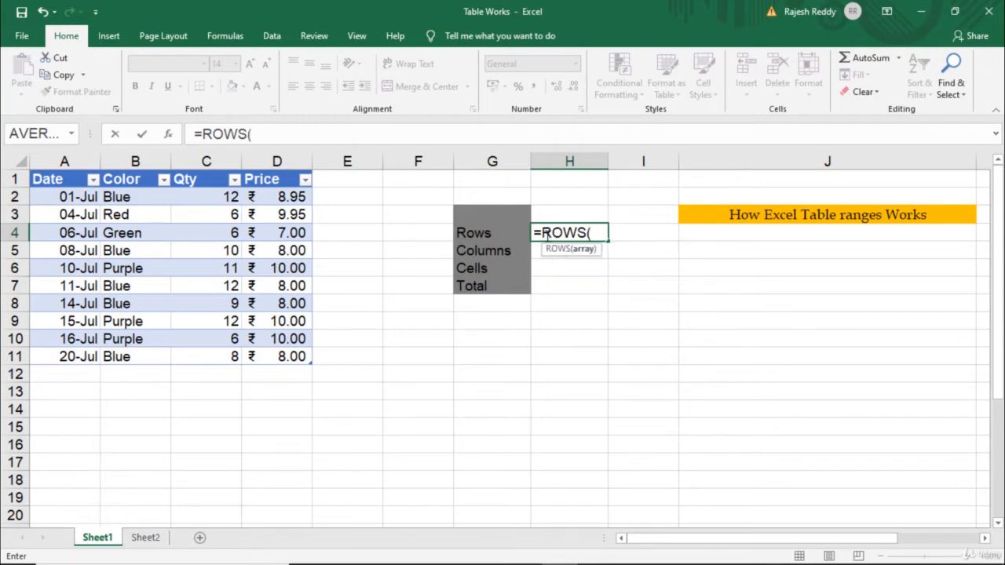
click(259, 133)
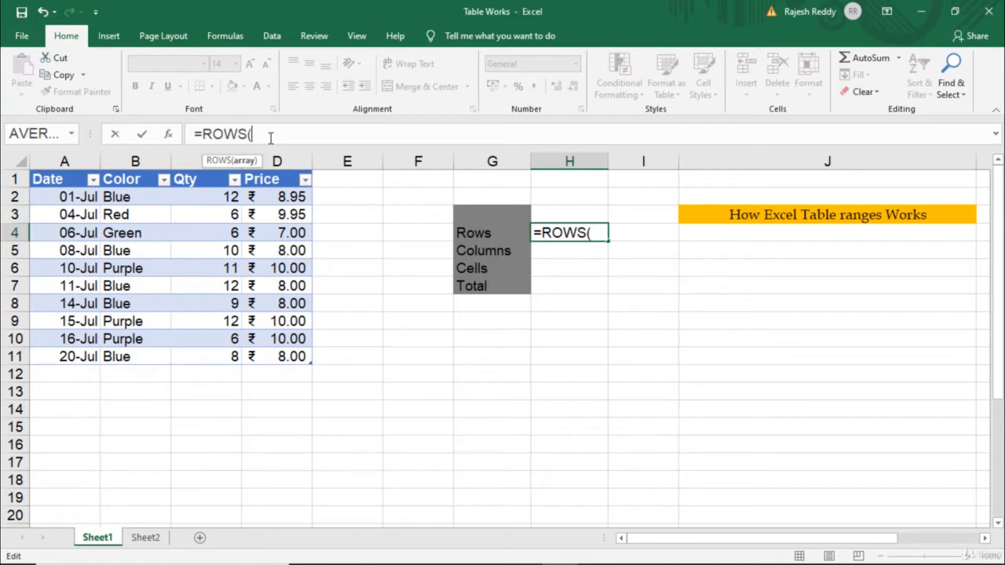
text(Table1)
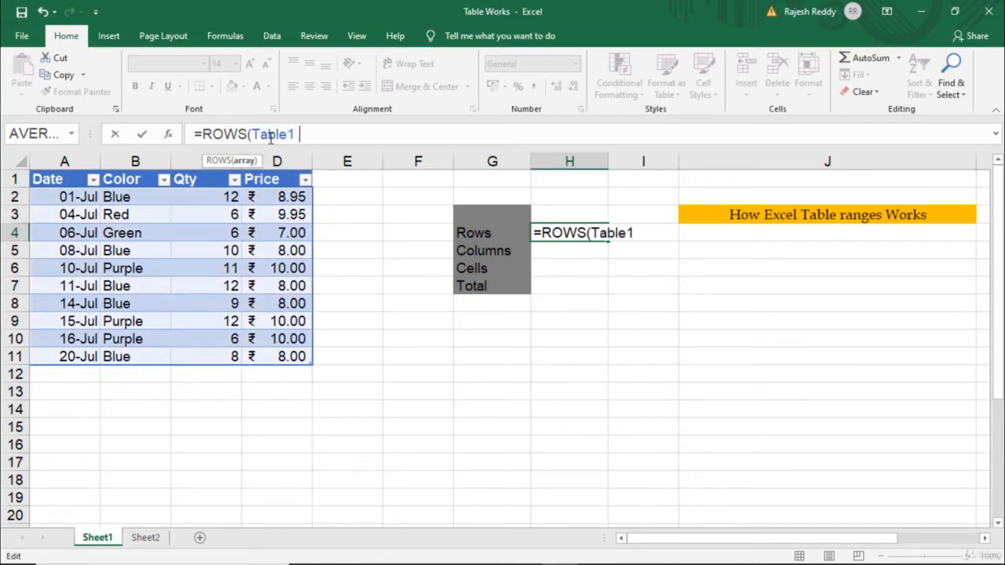
text())
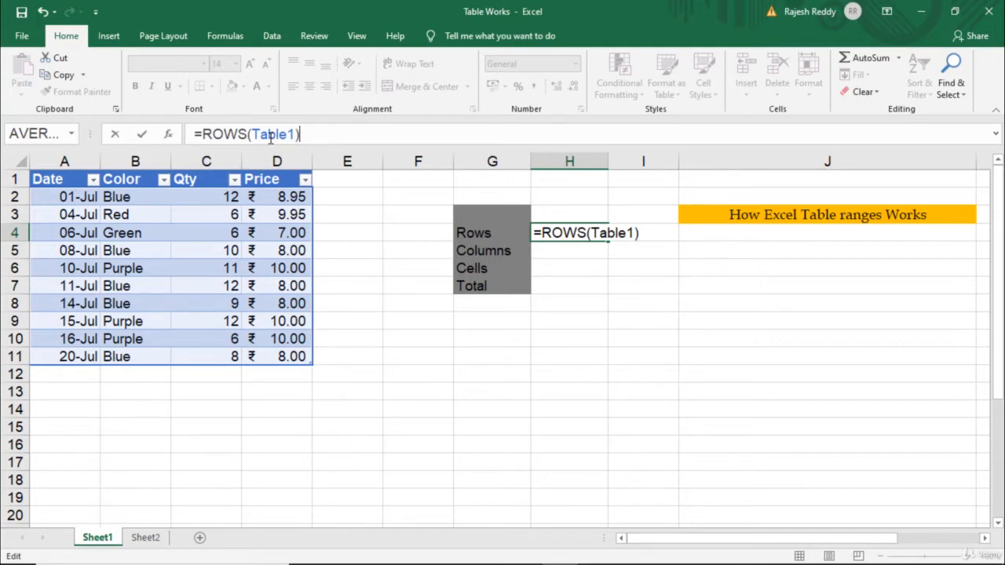
key(Return)
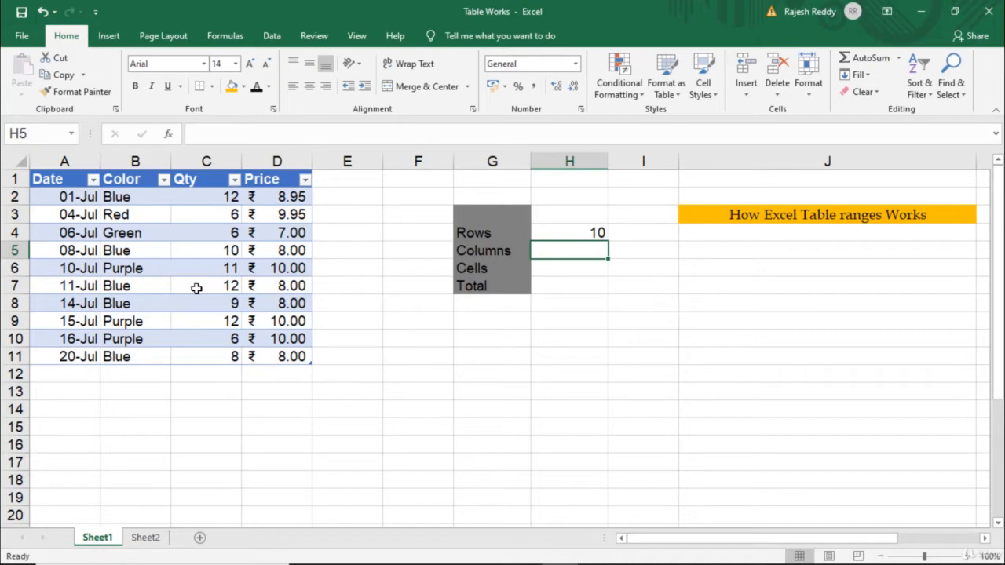
Check the table name in the design properties of the sales table.
click(116, 252)
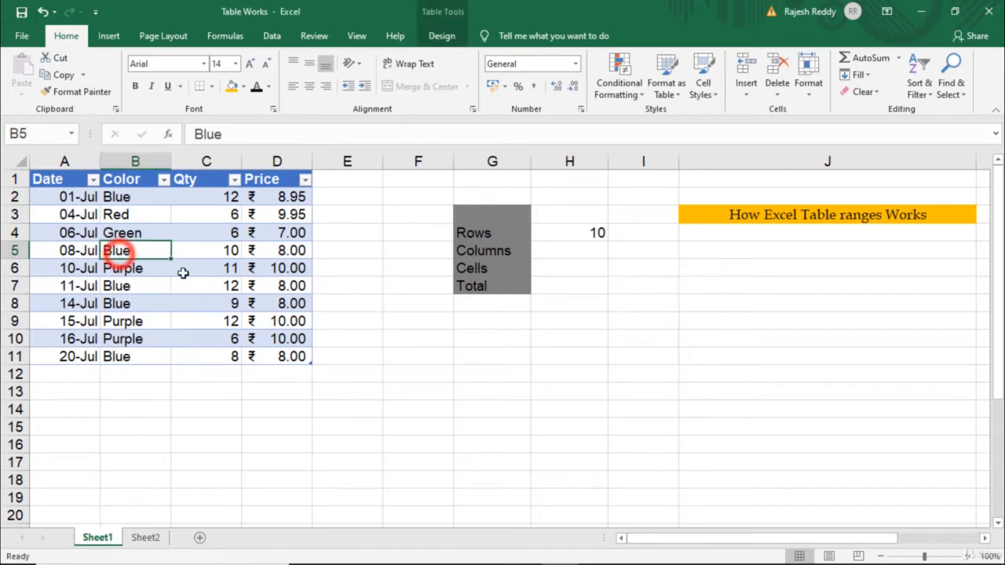
click(439, 39)
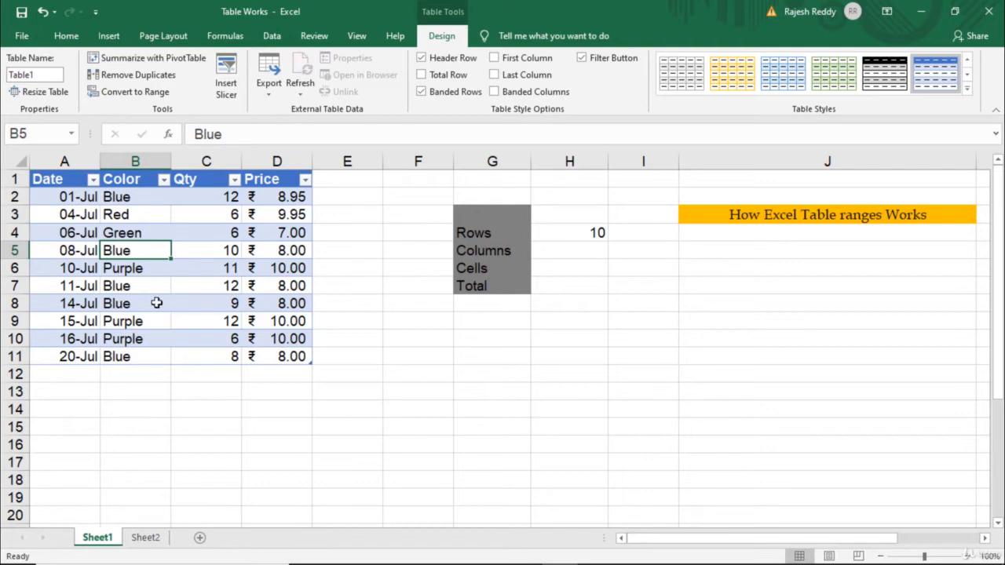
click(414, 354)
Enter the formula =COLUMNS(Table1) in H5, beside the Columns label, to count the table's columns.
click(565, 252)
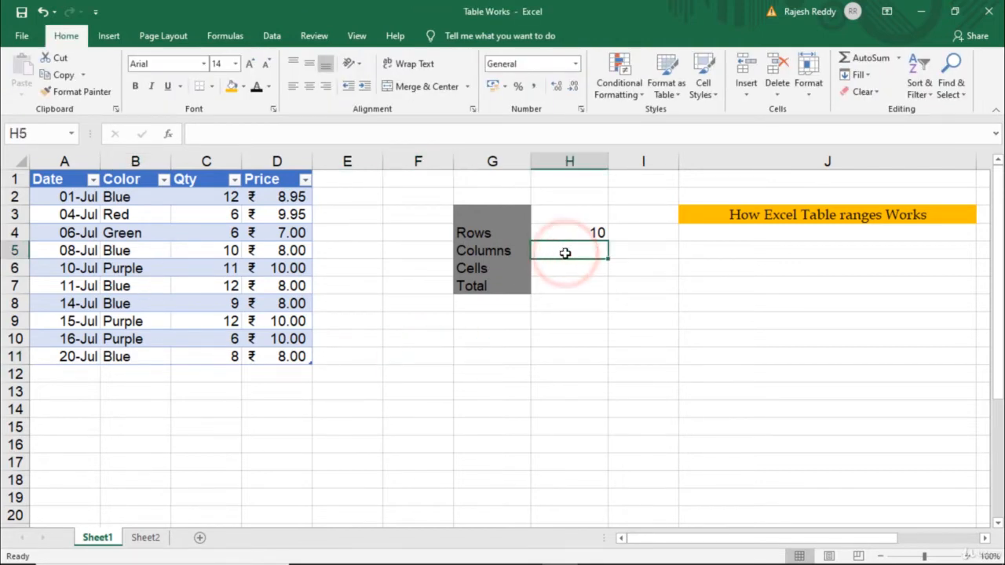
text(=COU)
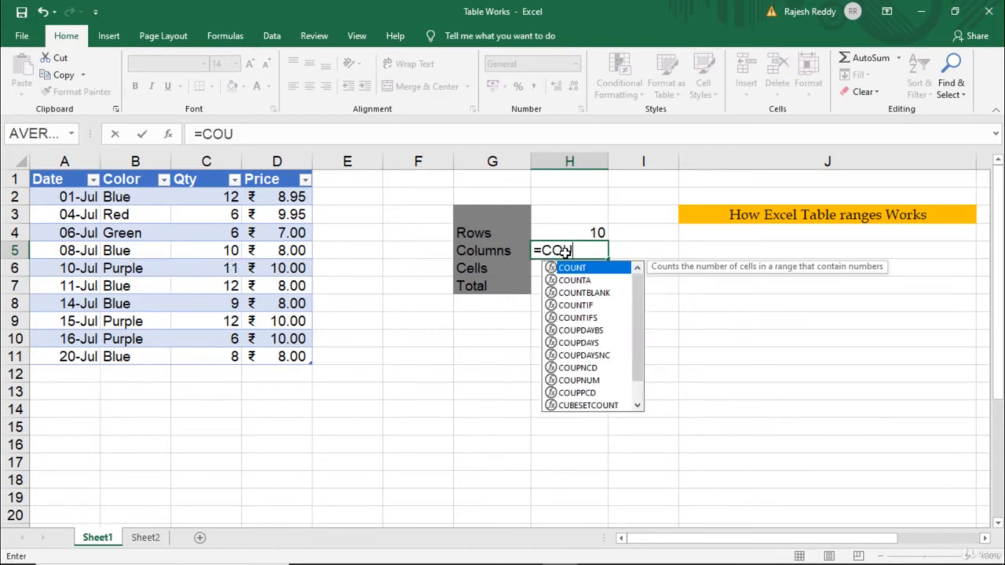
key(BackSpace)
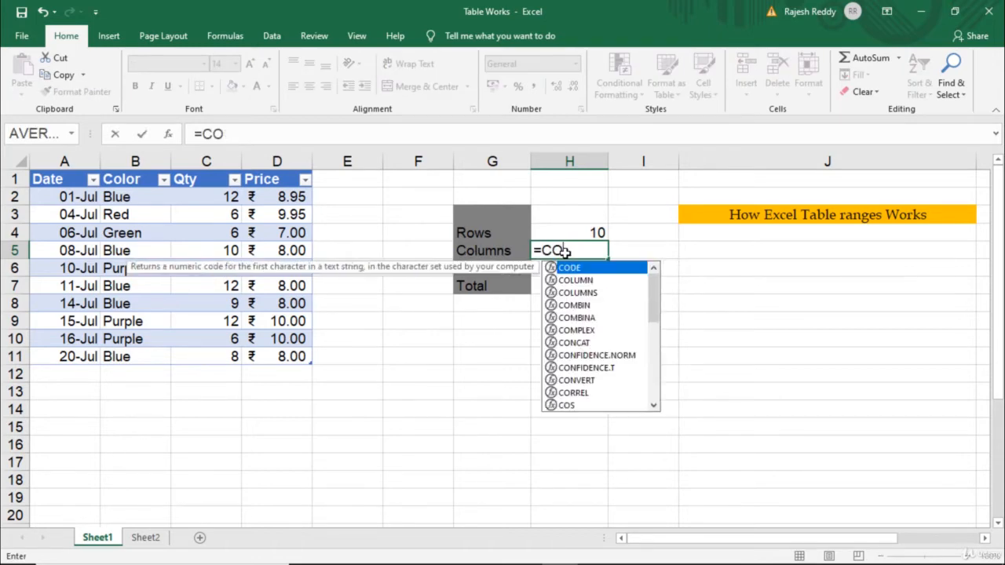
text(LUMNS()
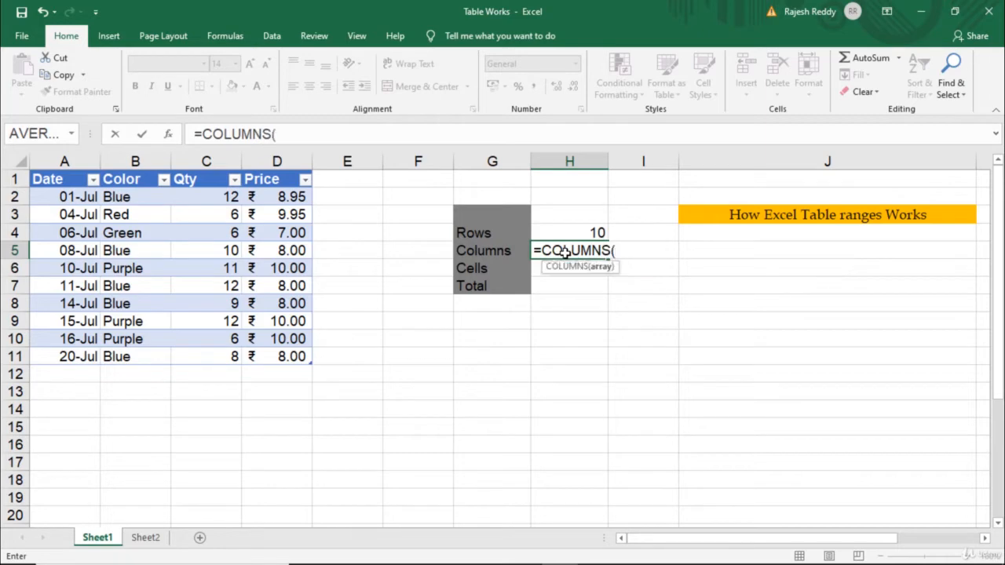
click(300, 135)
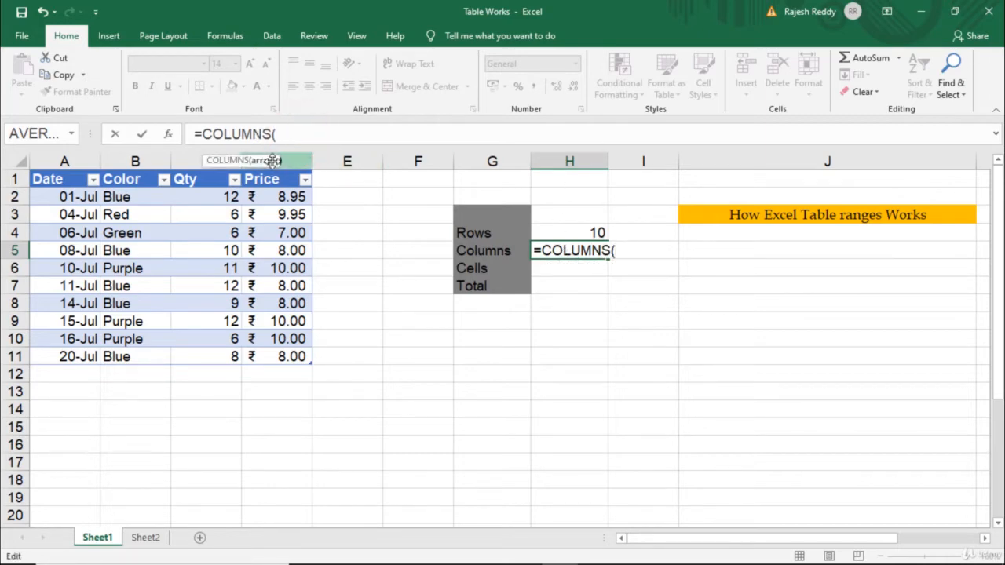
text(T)
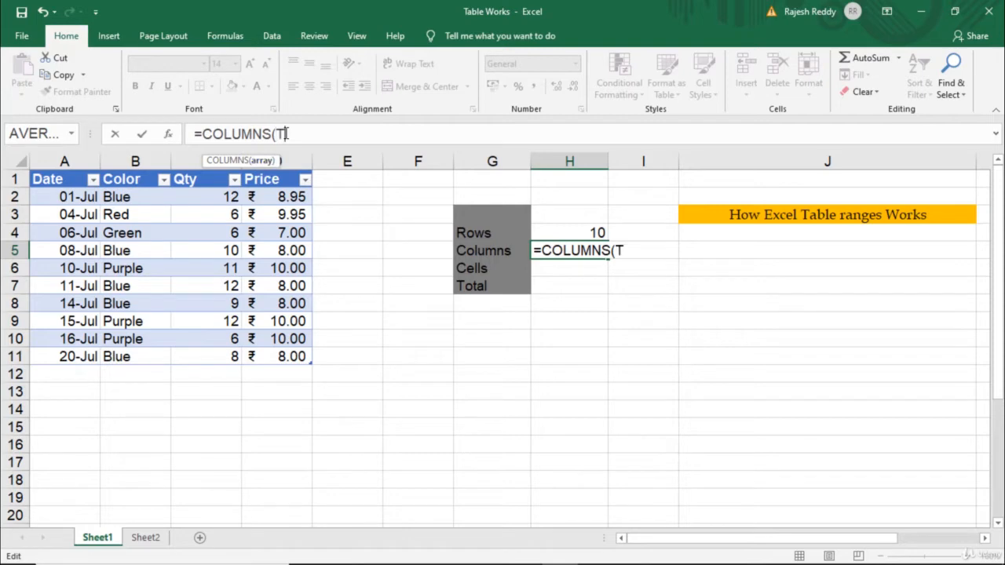
text(able1))
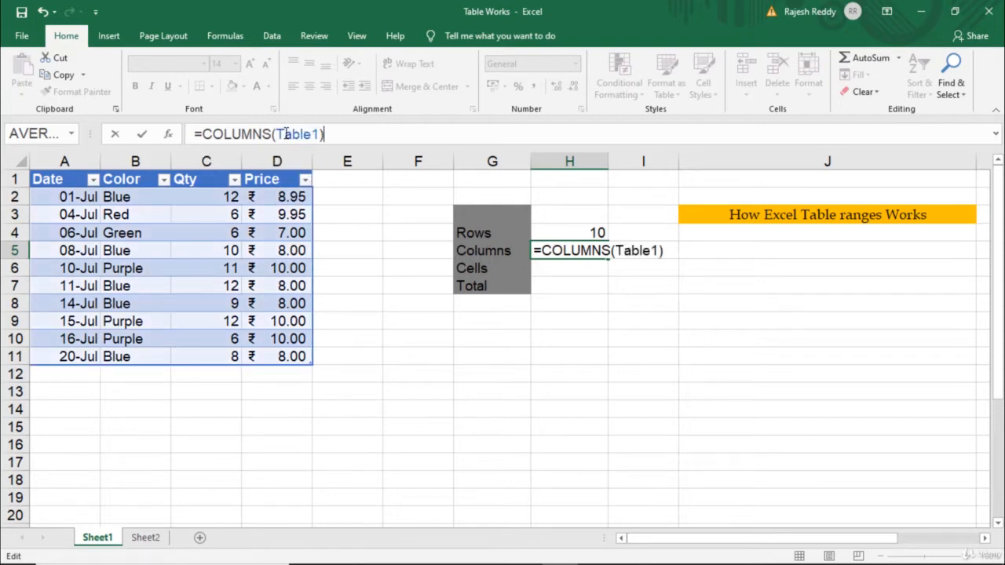
key(Return)
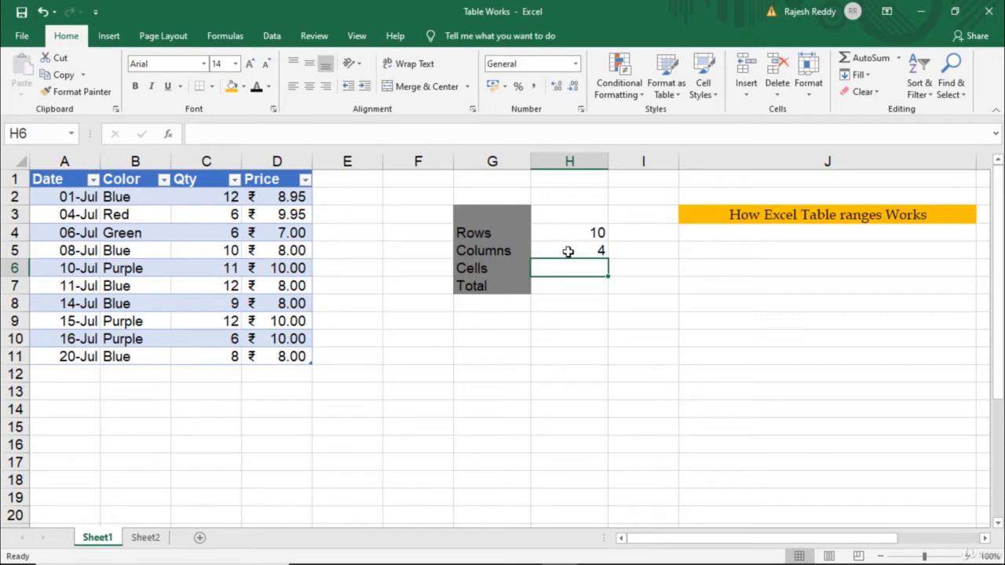
Calculate the table's cell count in H6 with the formula =H4*H5.
double_click(556, 267)
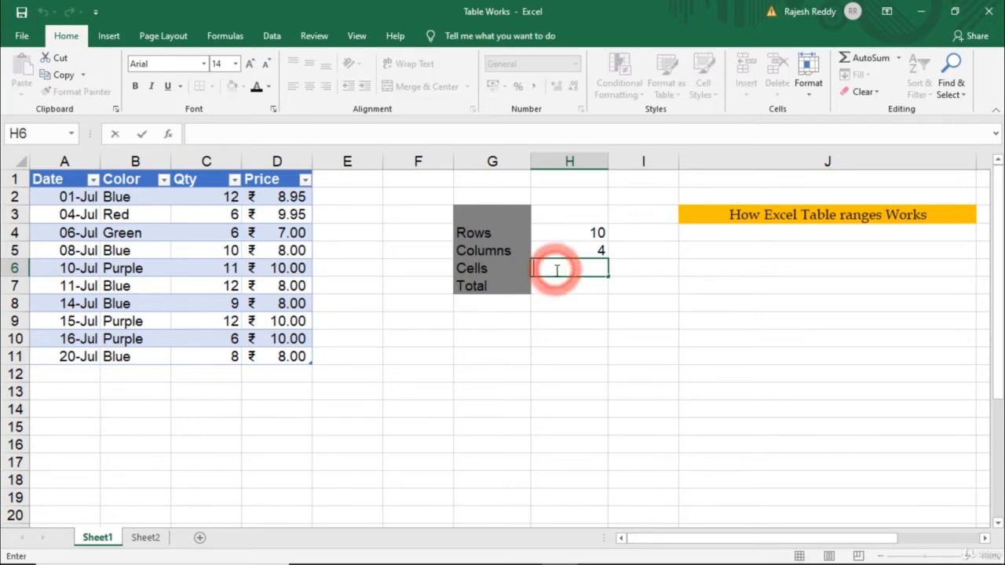
text(=)
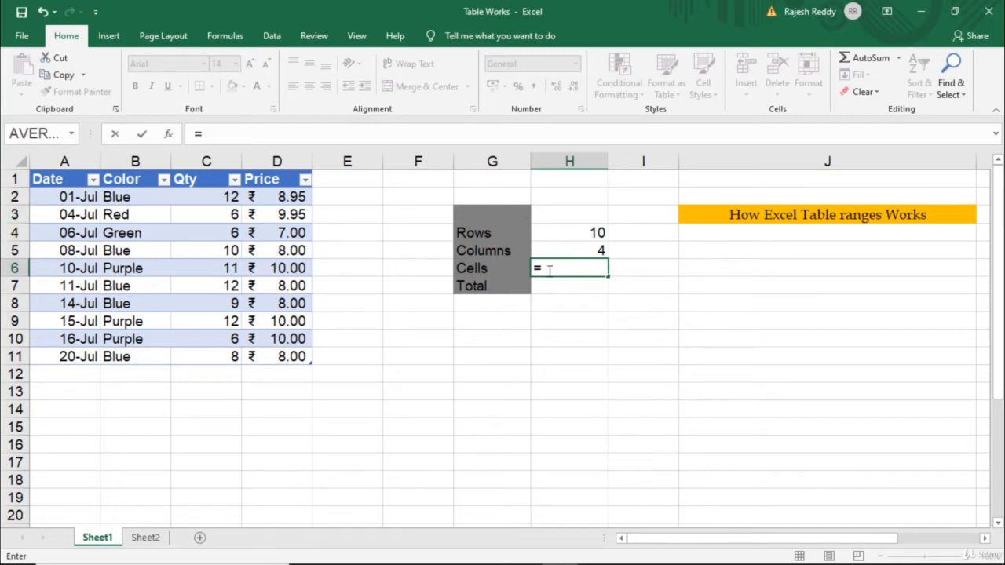
click(585, 233)
text(*)
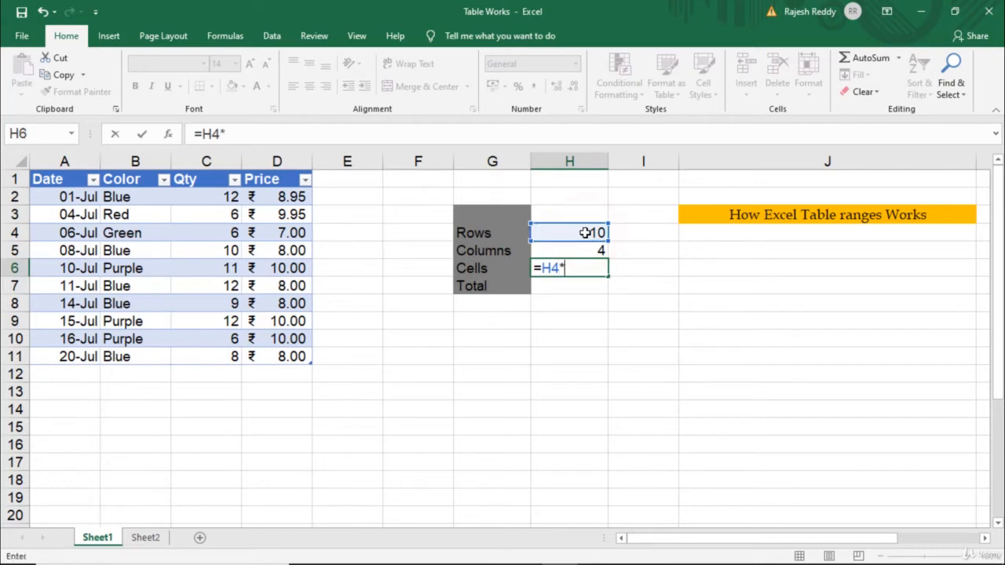
click(581, 253)
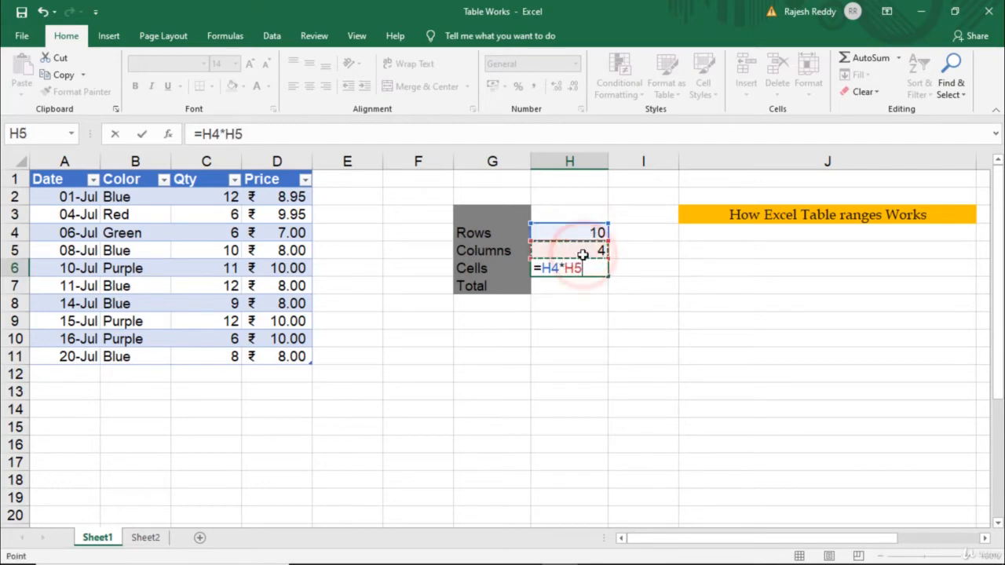
key(Return)
click(563, 270)
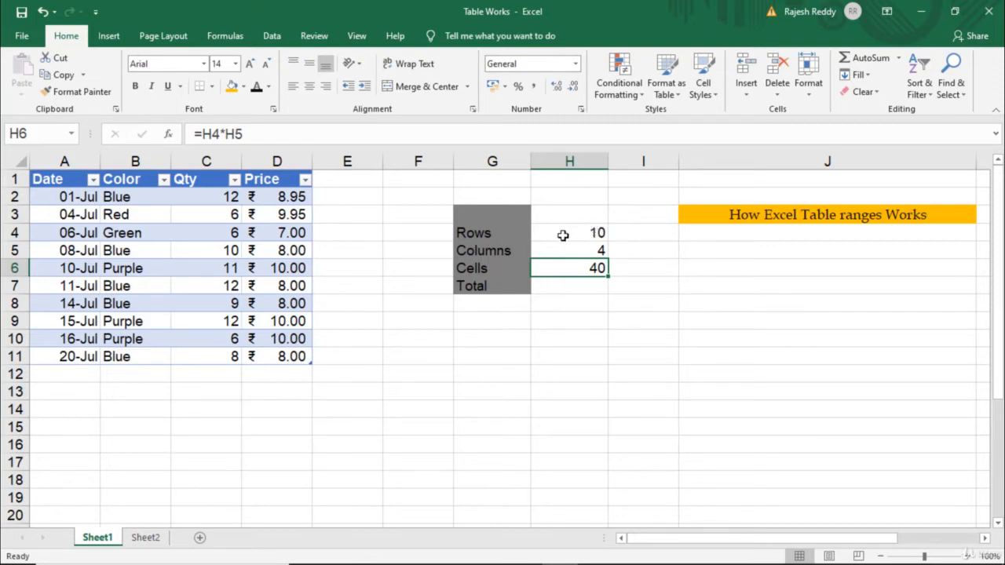
Copy the two records in B3:E4 of Sheet2 and paste them directly below the Sheet1 table at A12.
click(145, 538)
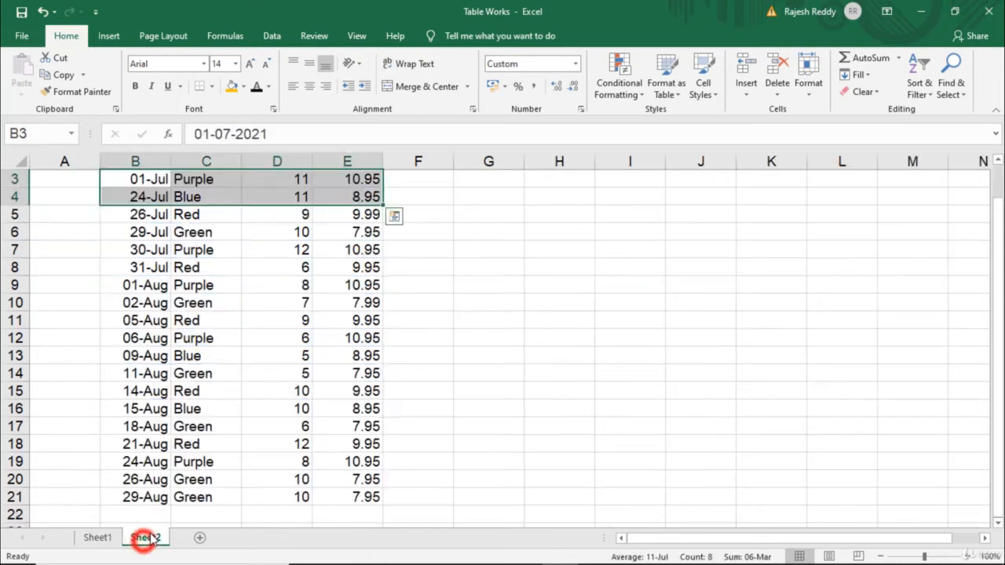
click(494, 255)
drag(130, 179, 353, 197)
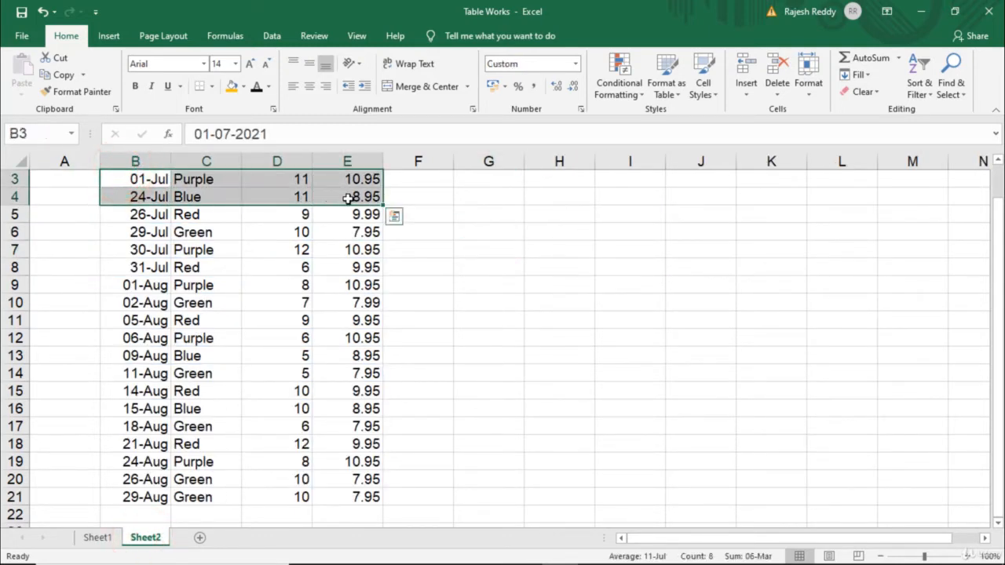
key(ctrl+c)
click(92, 537)
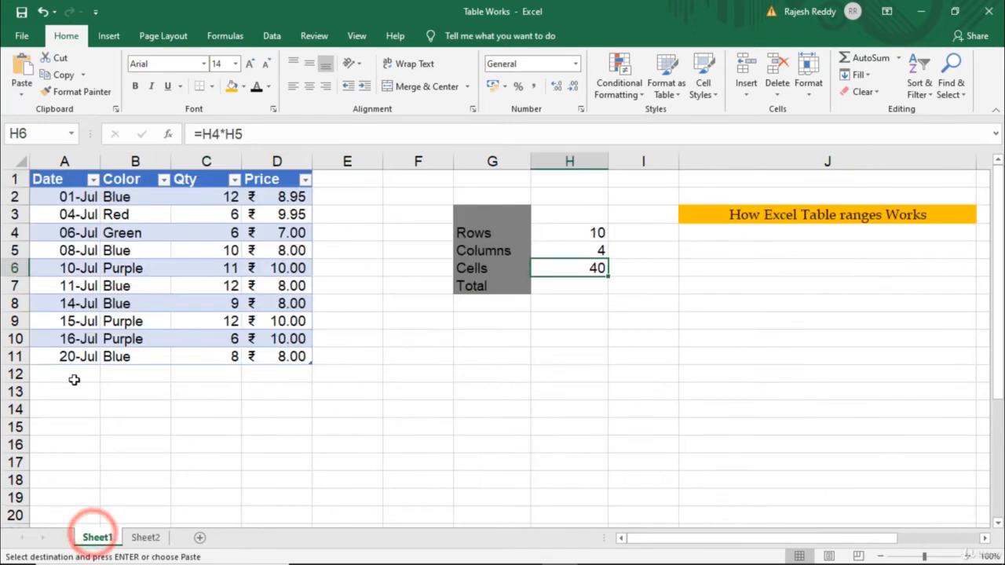
click(63, 377)
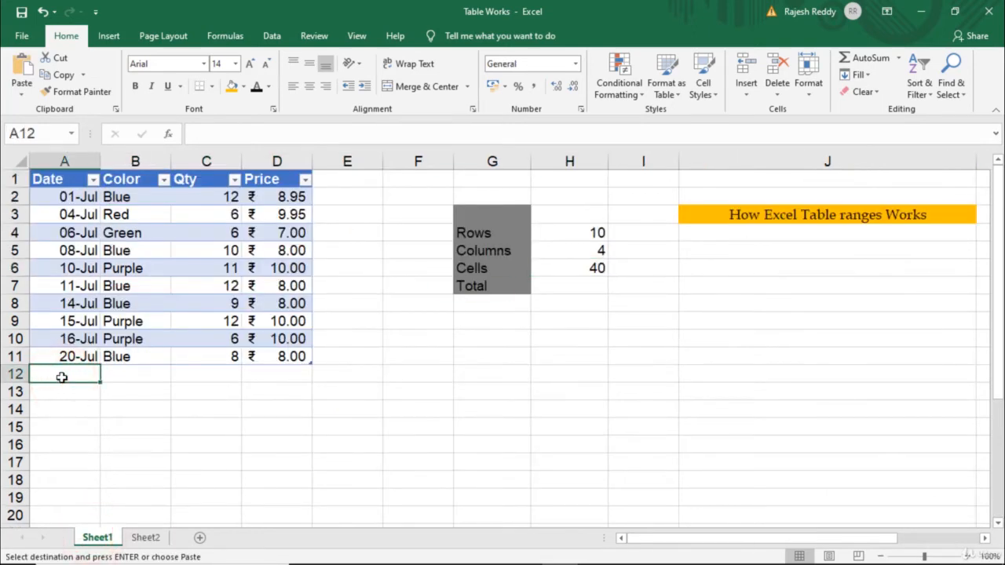
key(ctrl+v)
click(91, 442)
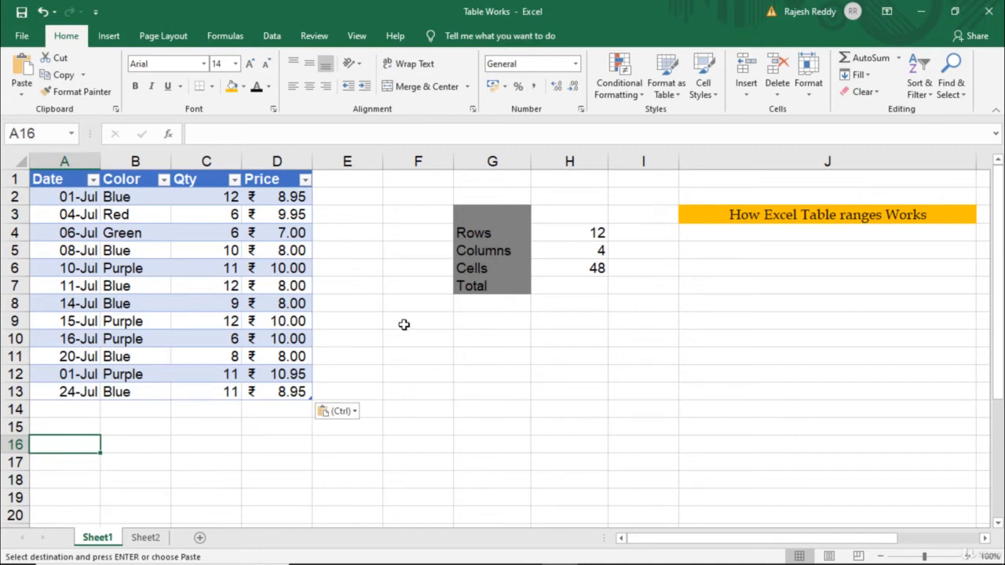
Add a new column to the table by entering the header Total in E1.
click(335, 182)
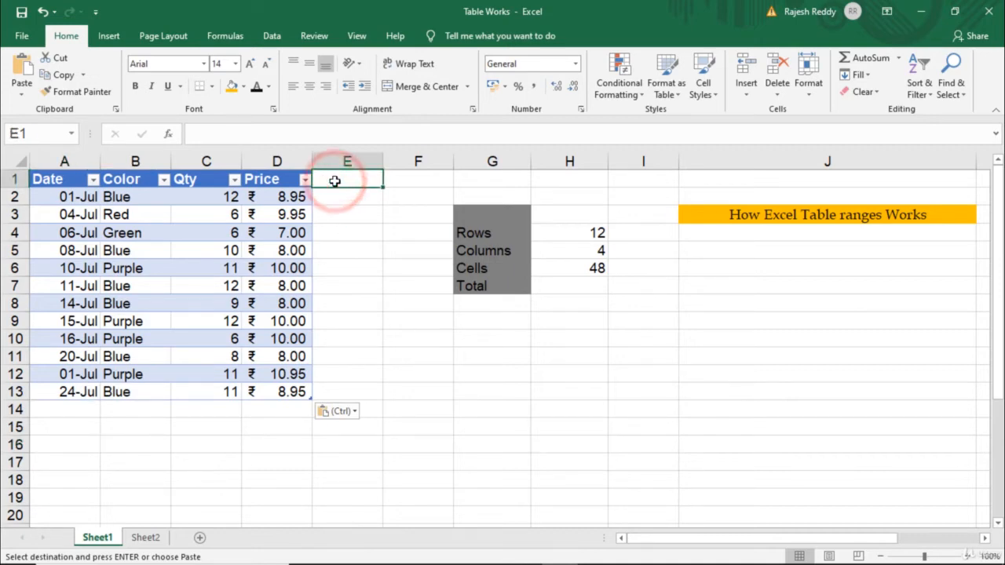
text(To)
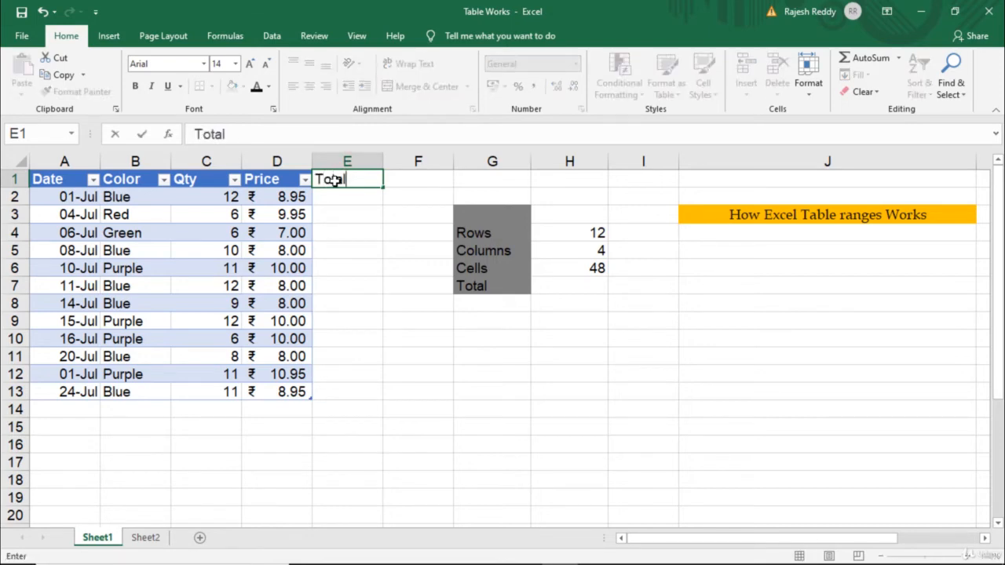
text(tal)
key(Return)
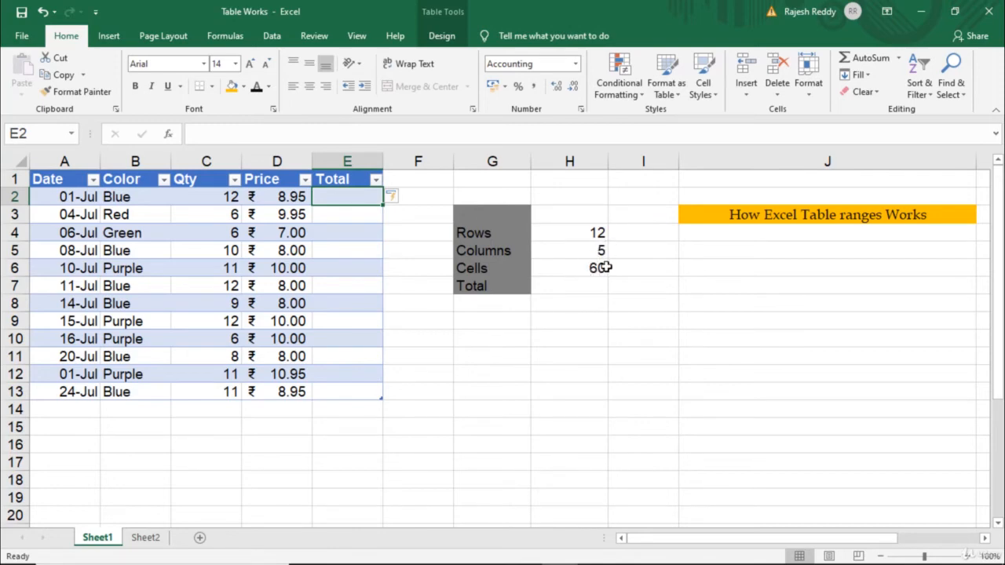
click(343, 193)
text(=)
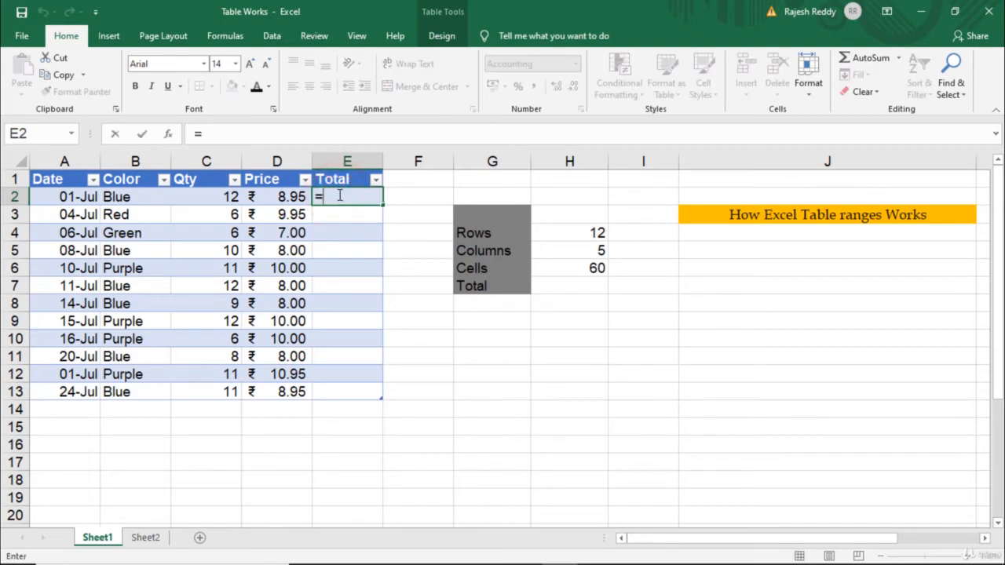
click(208, 196)
text(*)
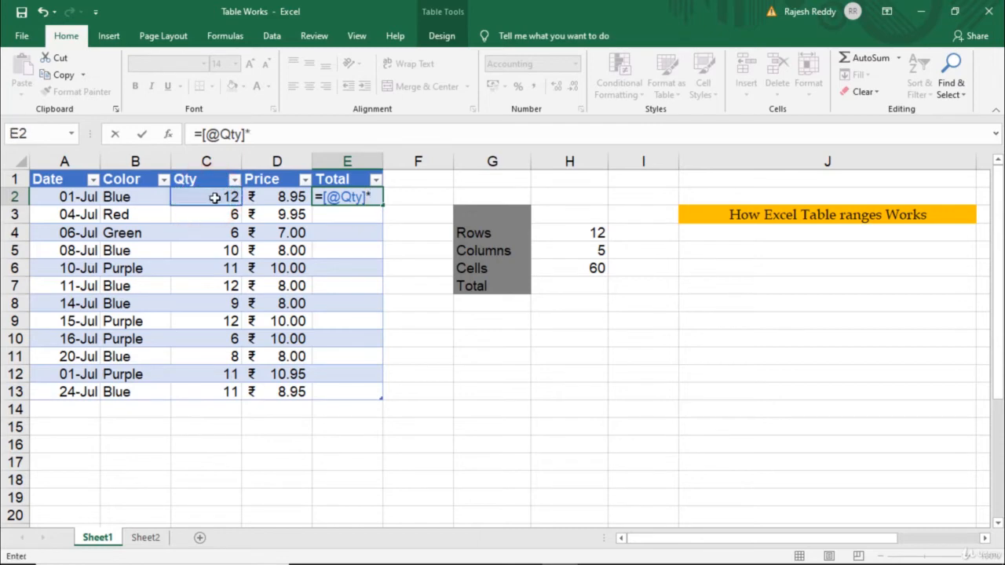
click(263, 196)
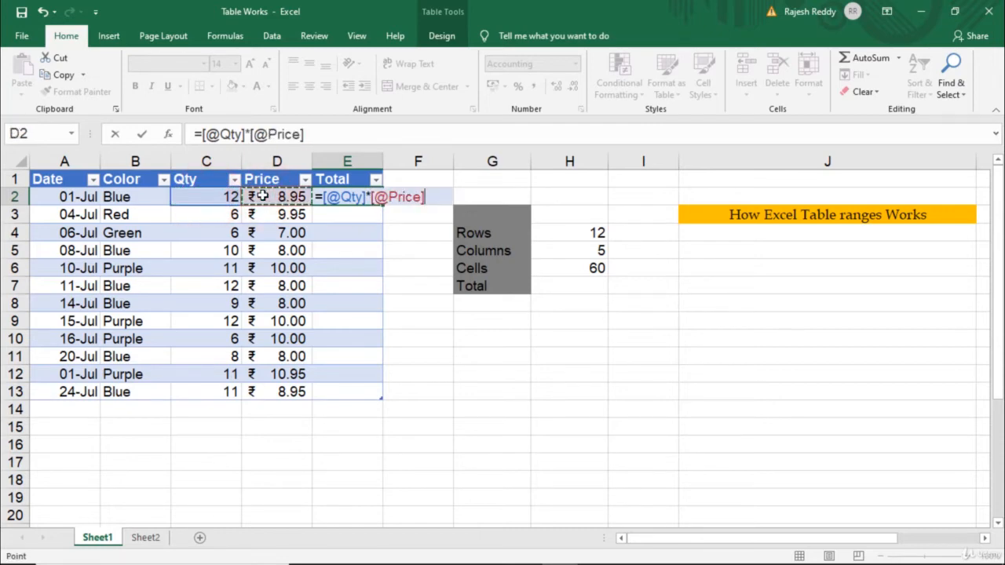
key(Return)
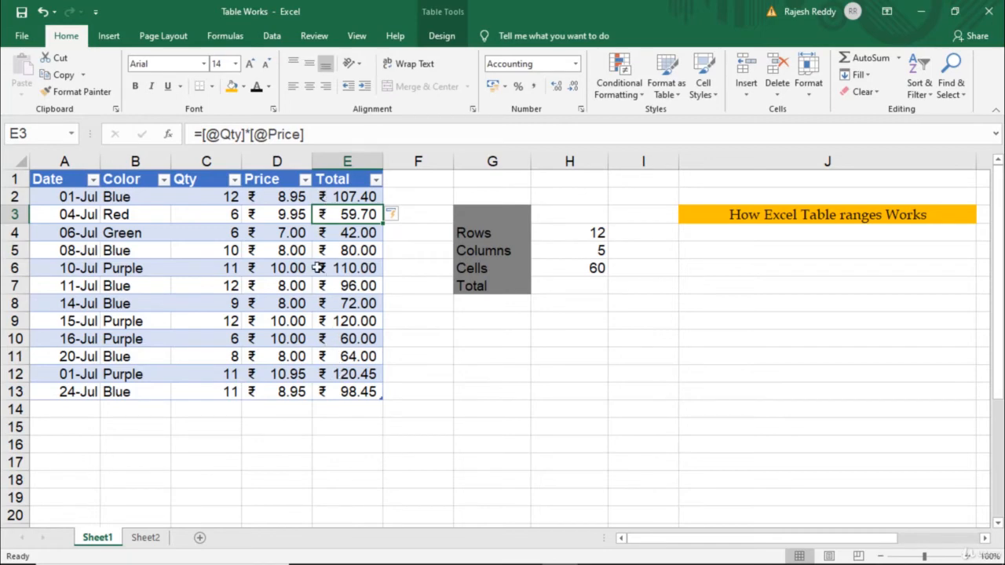
click(305, 433)
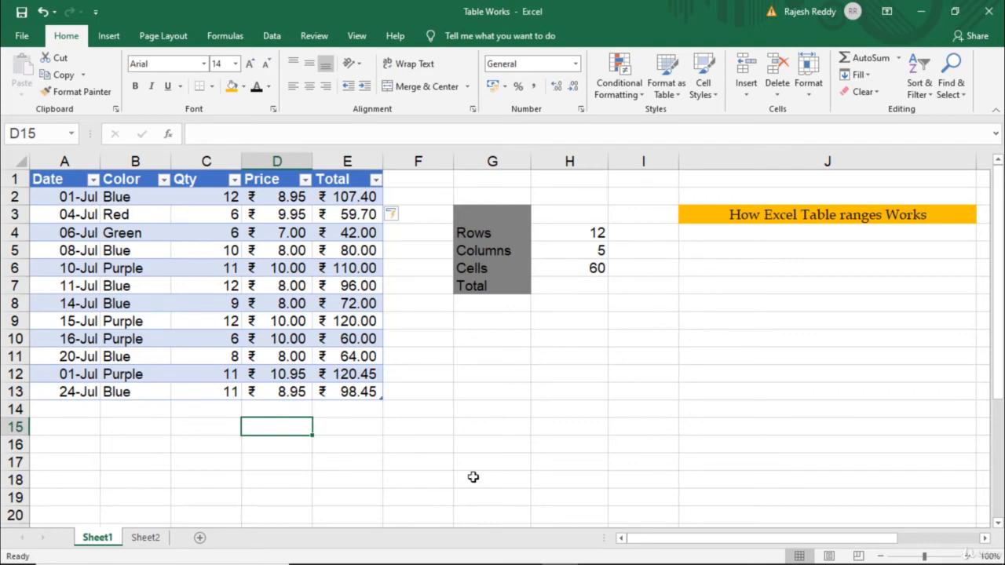
Select and copy the records in B3:E21 of Sheet2, and pick A14 on Sheet1 as the destination.
click(145, 537)
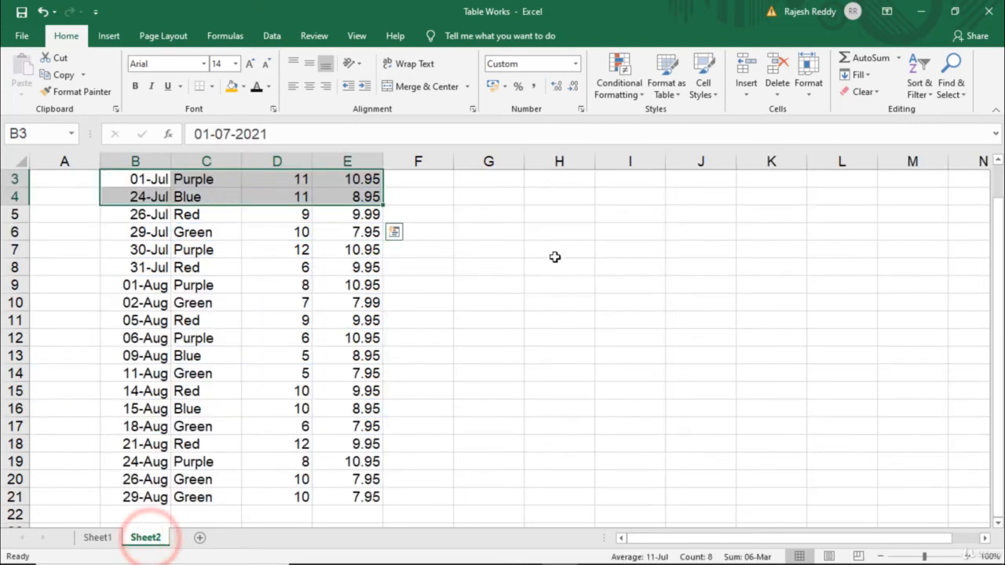
click(629, 247)
drag(155, 201, 365, 497)
key(ctrl+c)
click(97, 537)
click(71, 416)
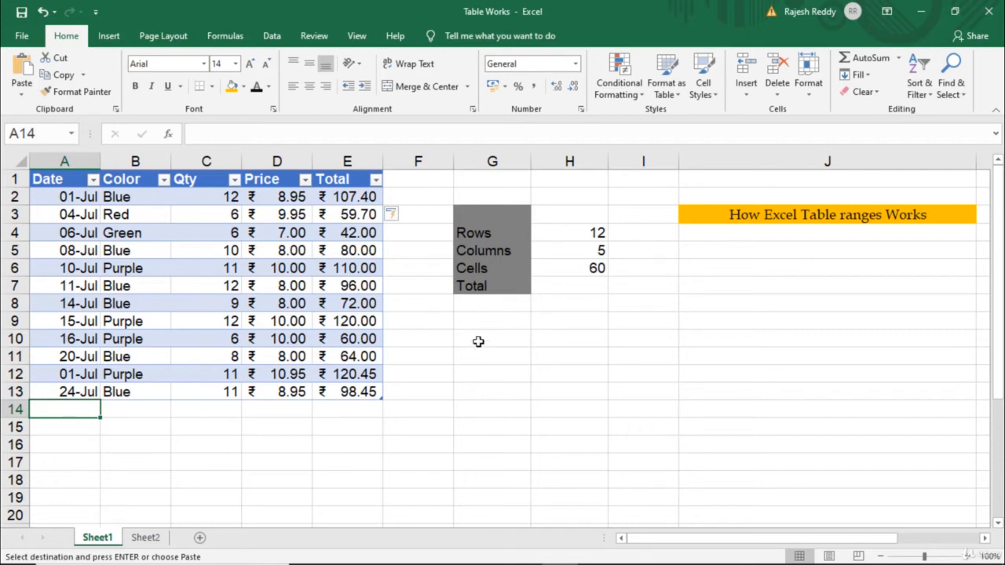
double_click(571, 284)
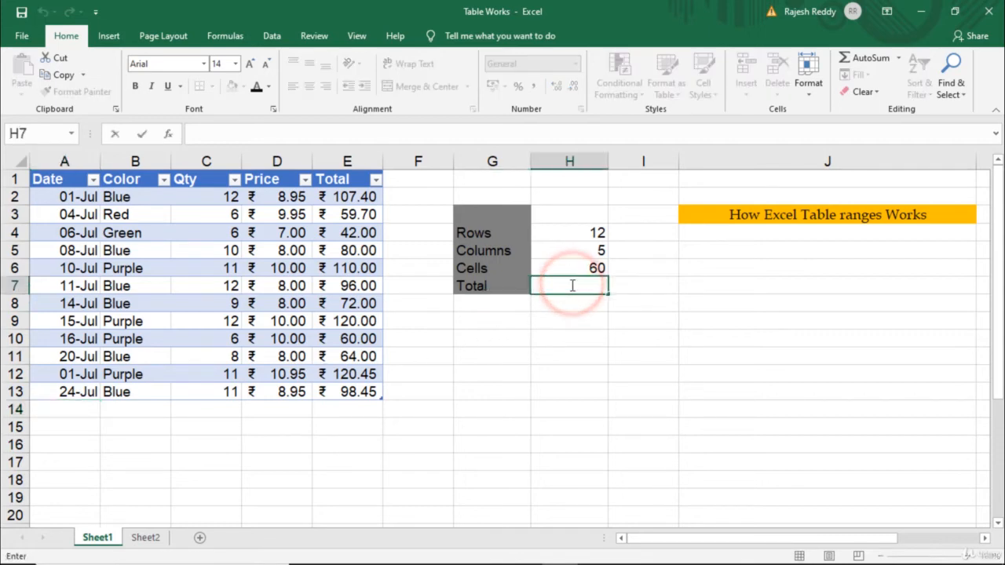
text(=)
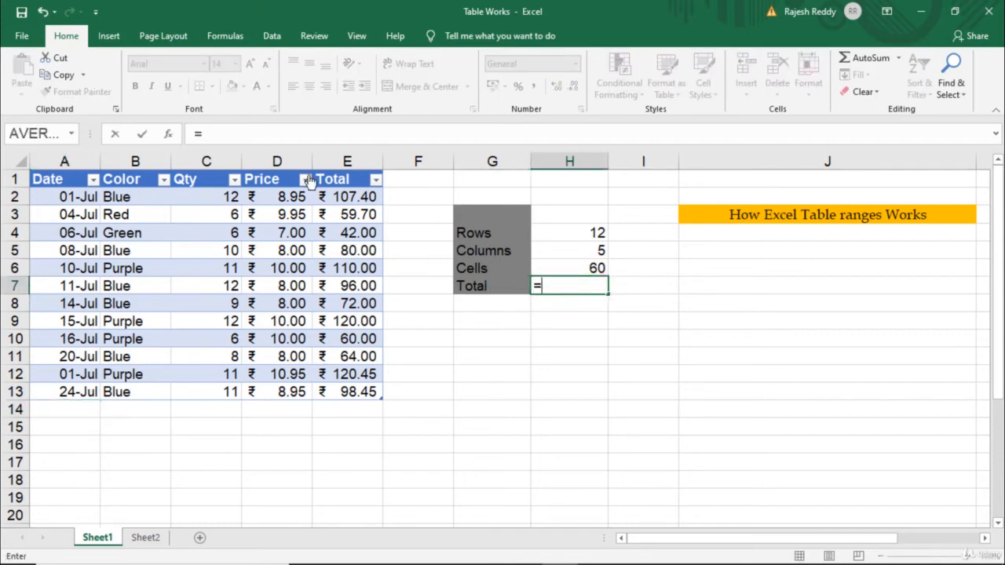
drag(360, 197, 359, 394)
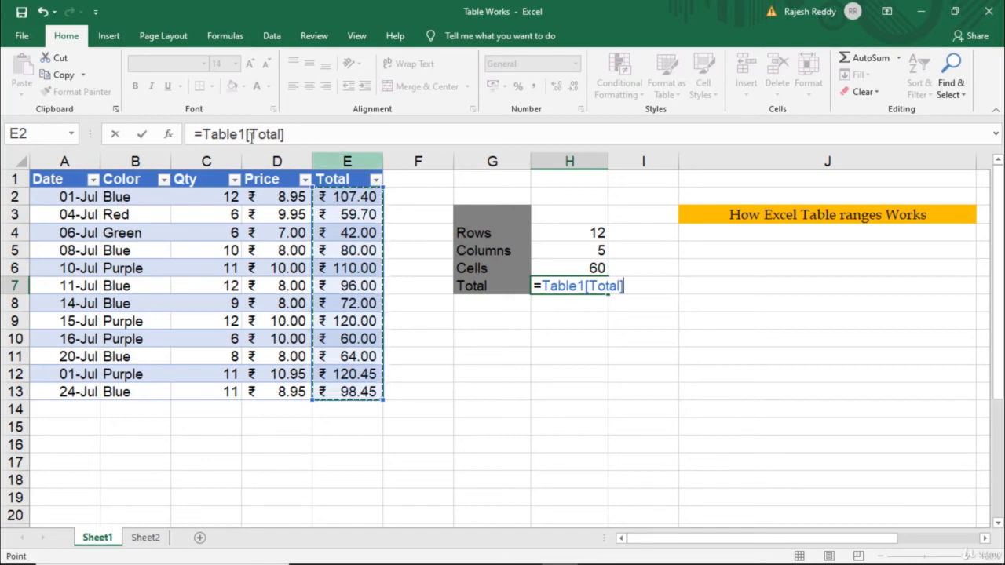
click(204, 134)
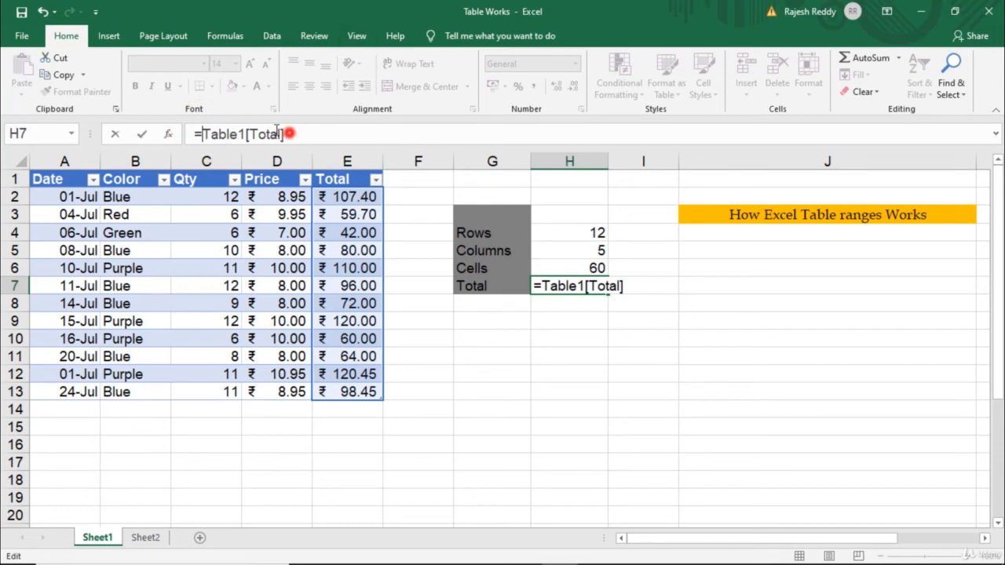
drag(290, 133, 188, 139)
key(BackSpace)
Sum the table's Total column in H7 with the formula =SUM(Table1[Total]) and re-enter it so column H fits the amount.
click(219, 135)
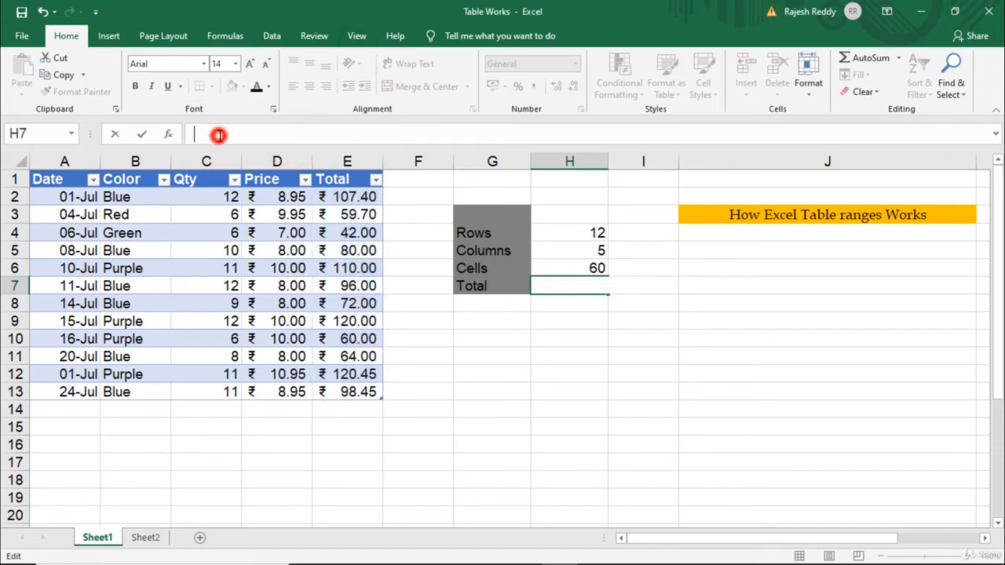
text(=)
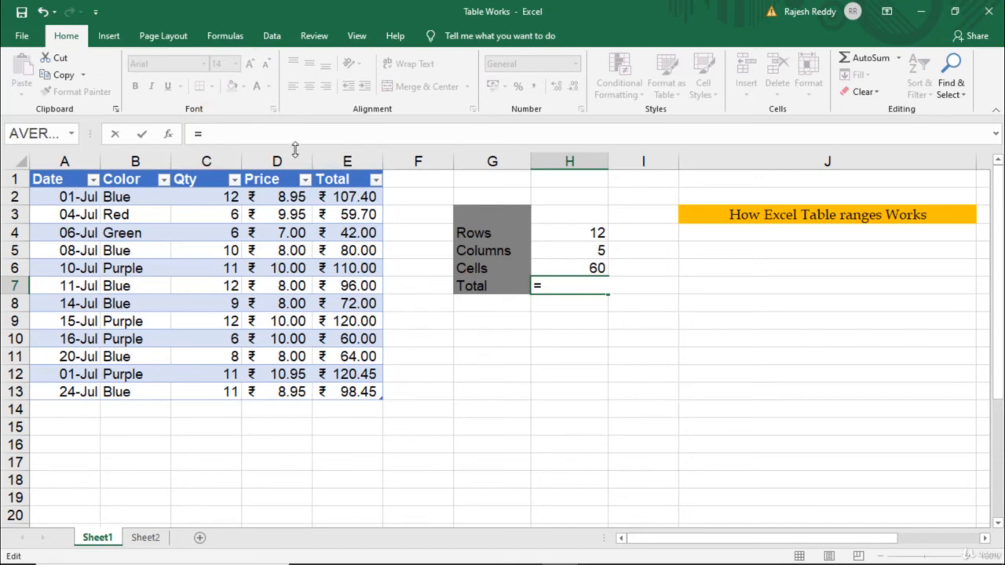
text(SUM()
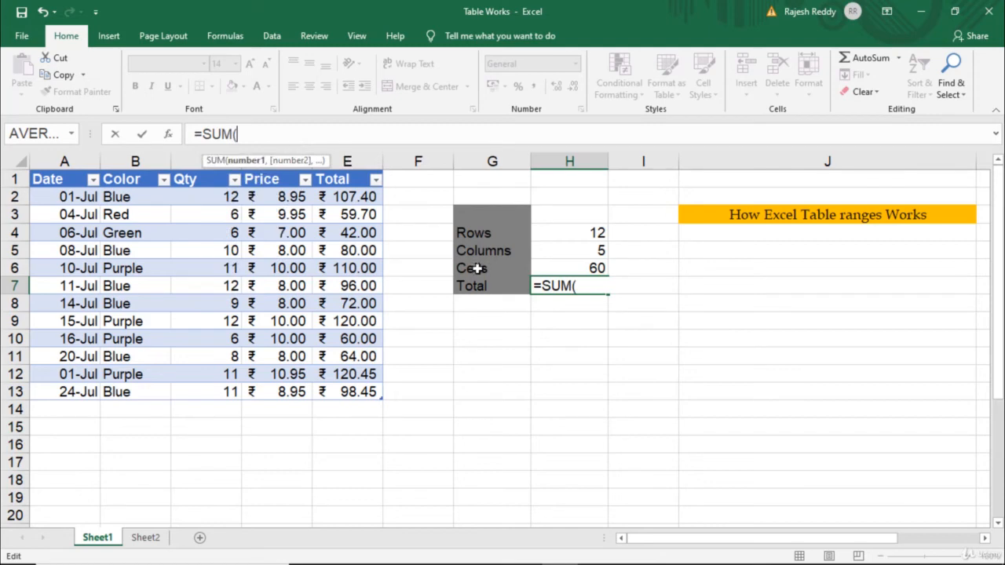
drag(336, 197, 353, 392)
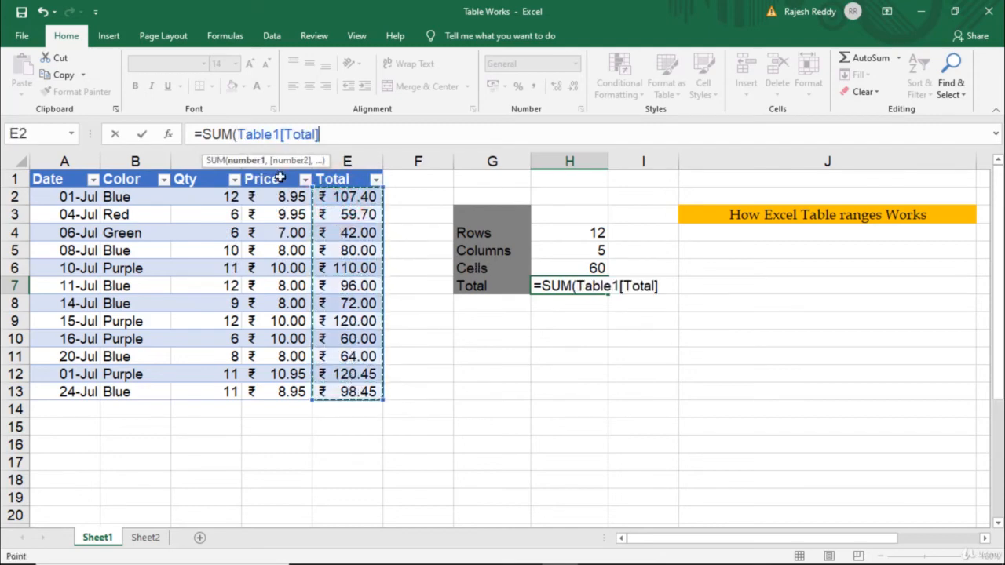
click(338, 135)
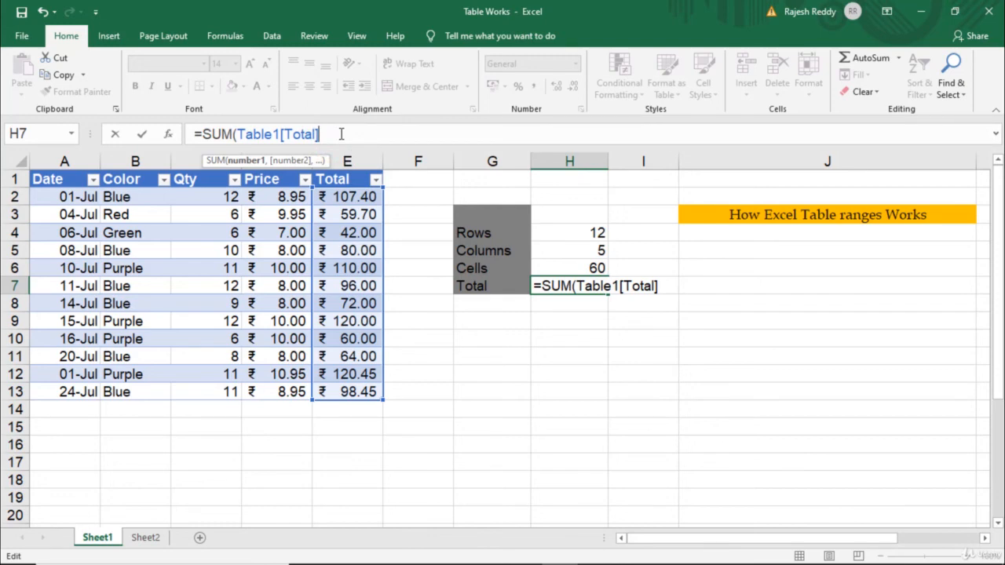
text())
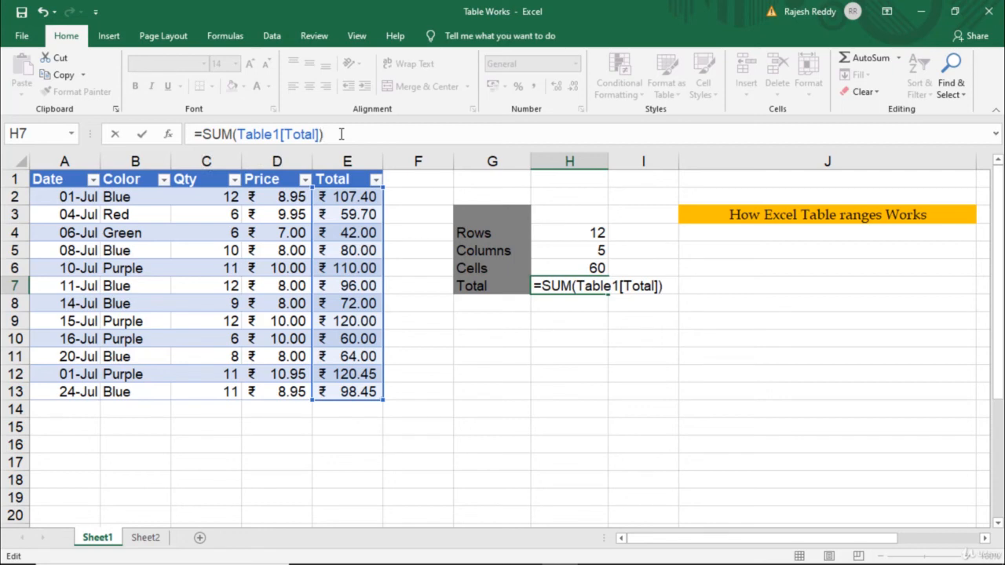
key(Return)
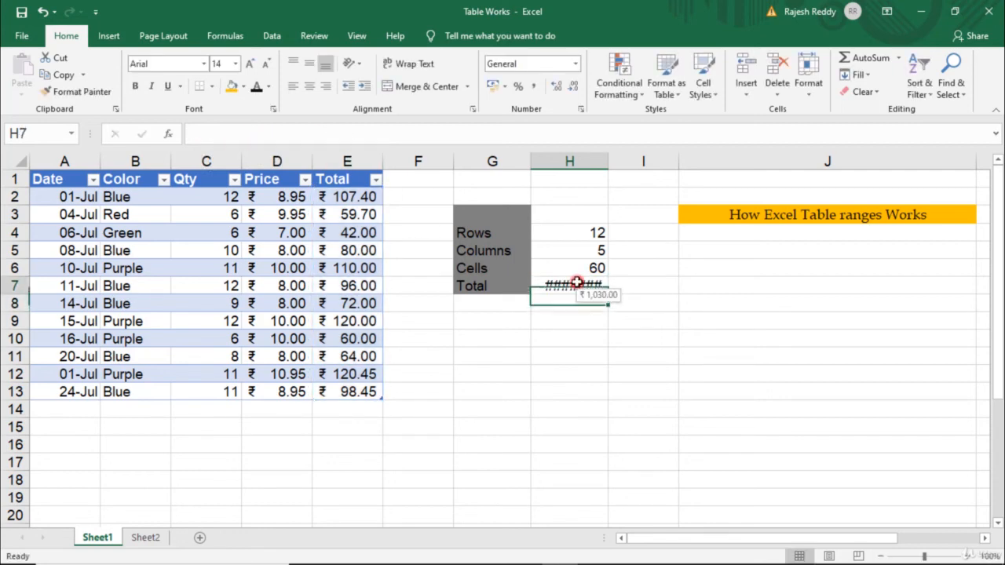
double_click(579, 284)
key(Return)
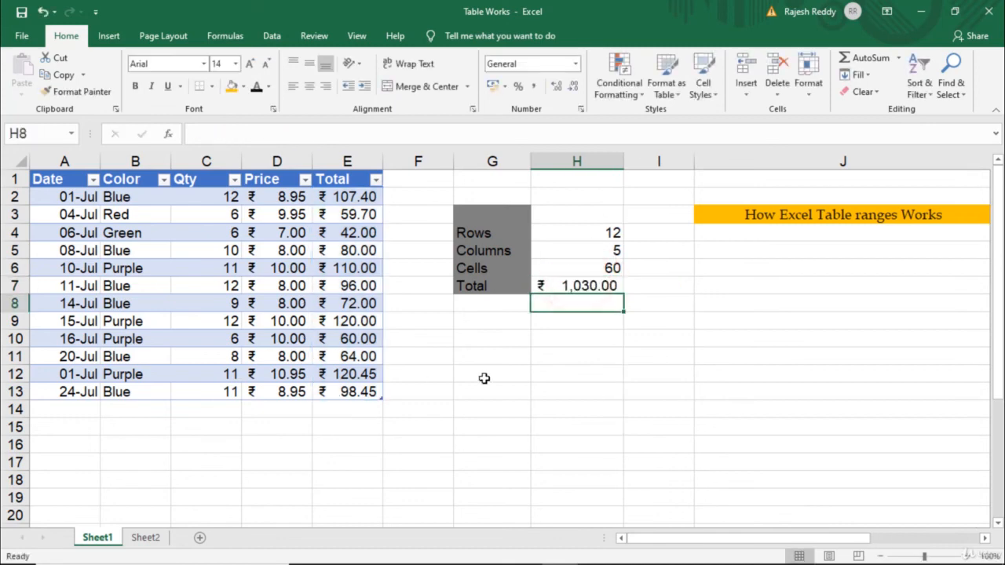
click(565, 297)
click(563, 337)
click(563, 285)
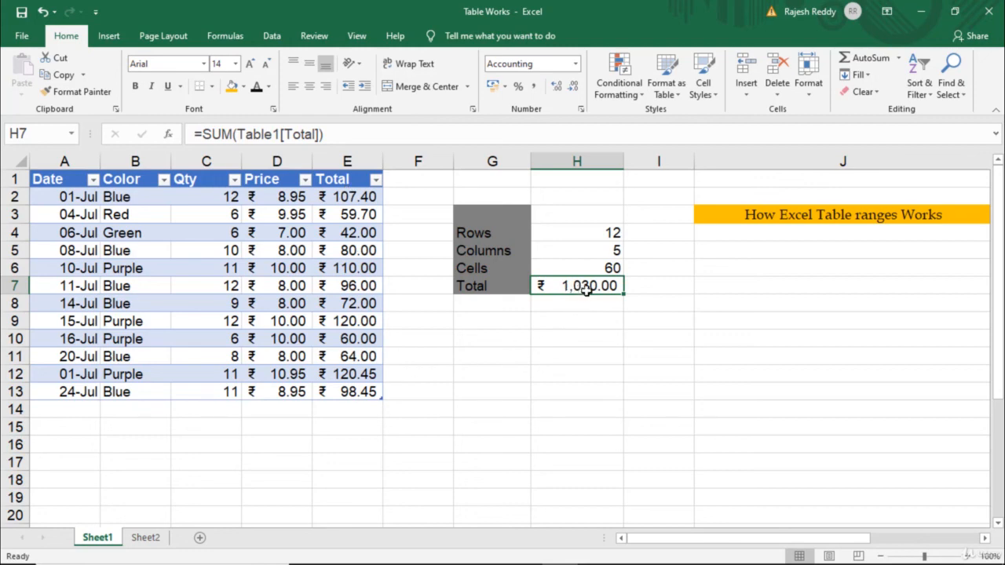
click(478, 375)
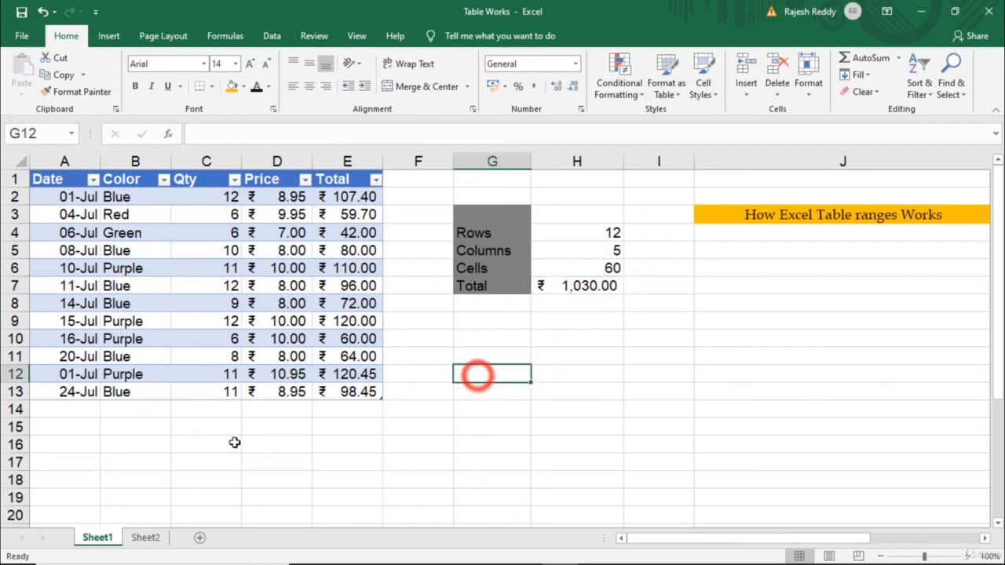
Copy the selected records in B3:E21 of Sheet2 and paste them directly below the Sheet1 table at A14.
click(140, 538)
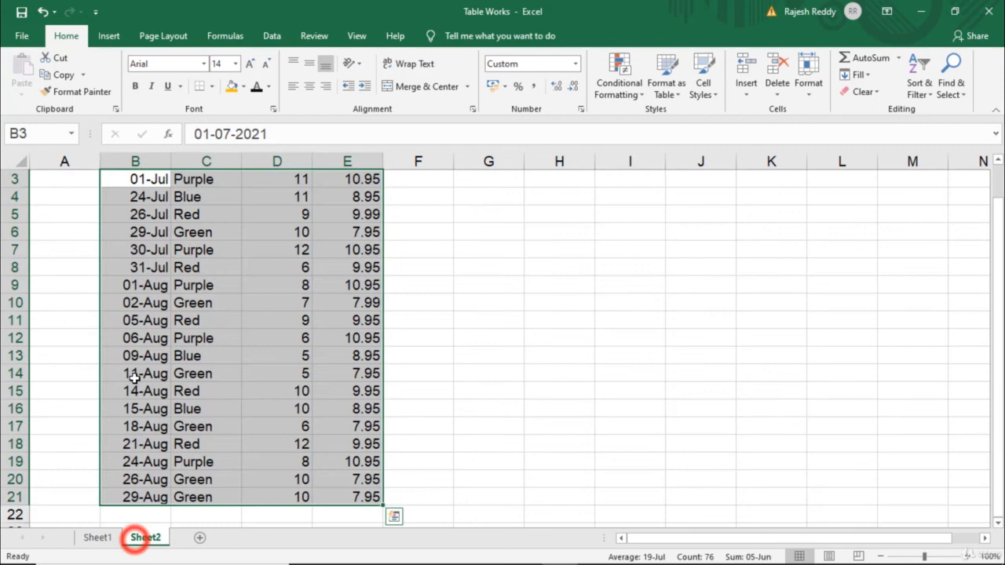
right_click(188, 271)
click(212, 240)
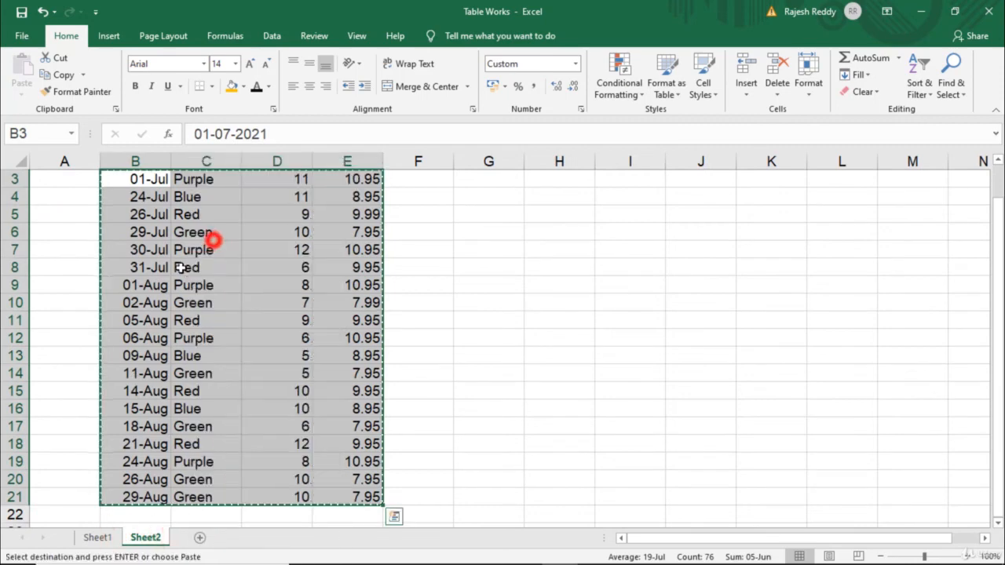
click(93, 538)
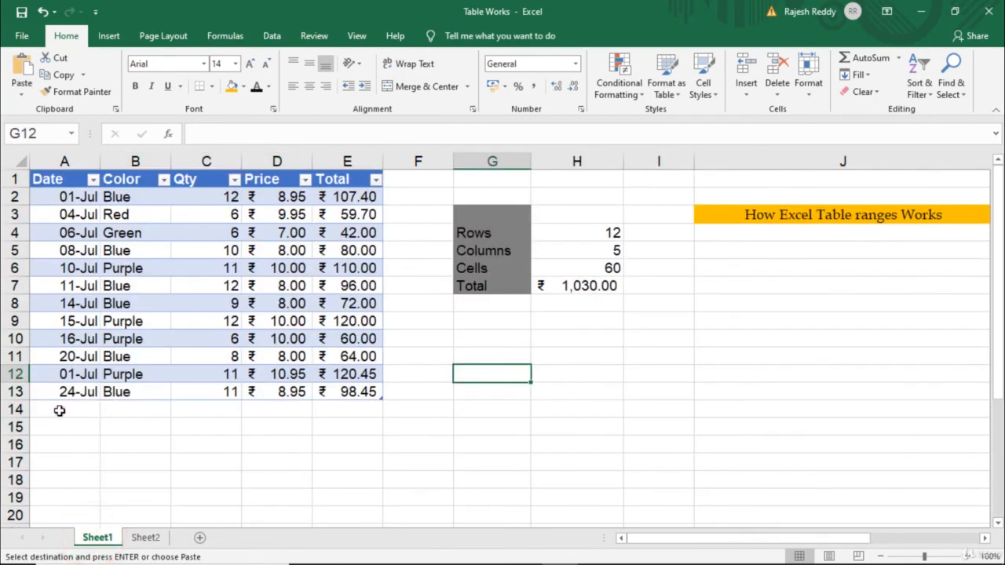
click(59, 411)
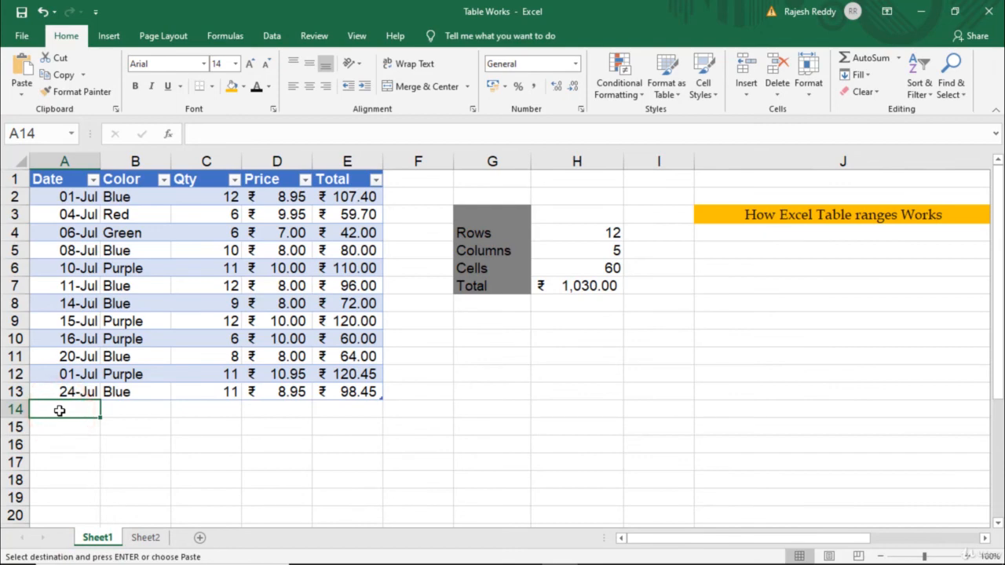
key(ctrl+v)
scroll(276, 358, down, 5)
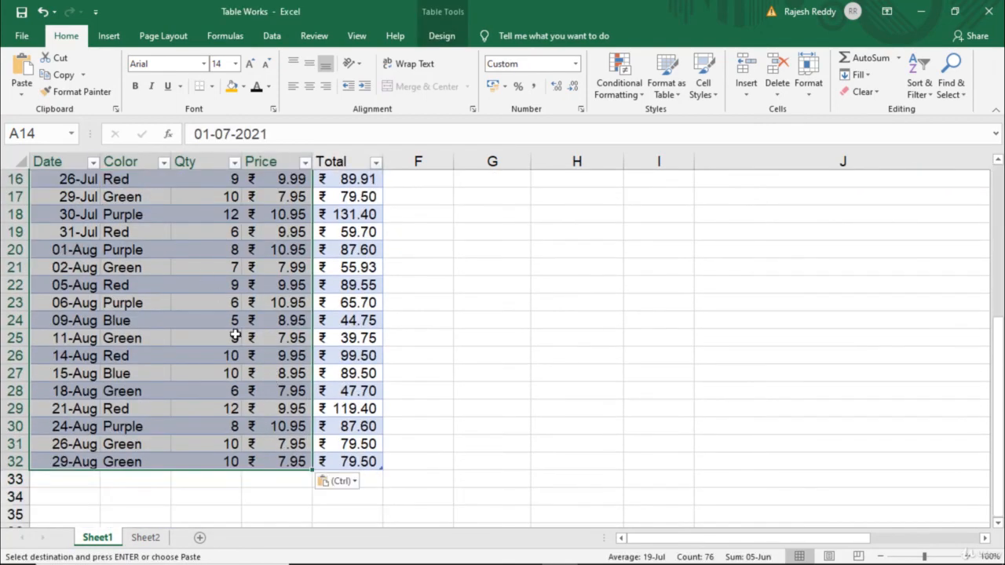
scroll(235, 336, up, 5)
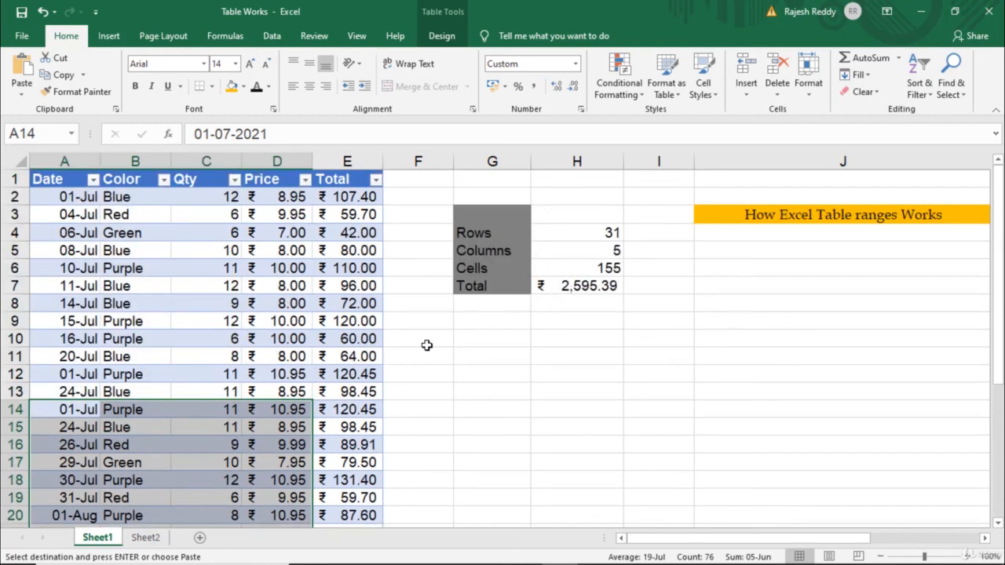
scroll(427, 346, down, 5)
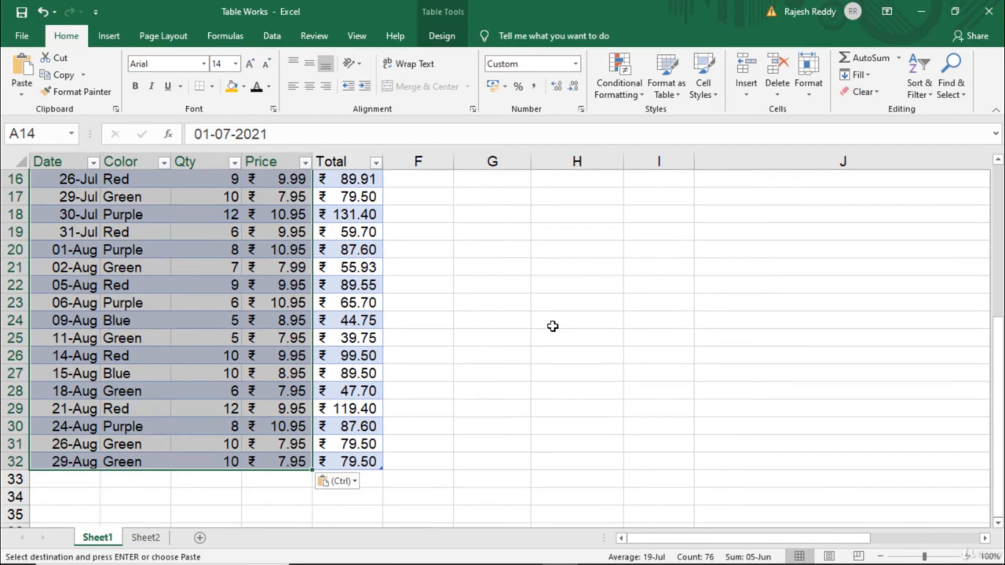
scroll(677, 348, up, 3)
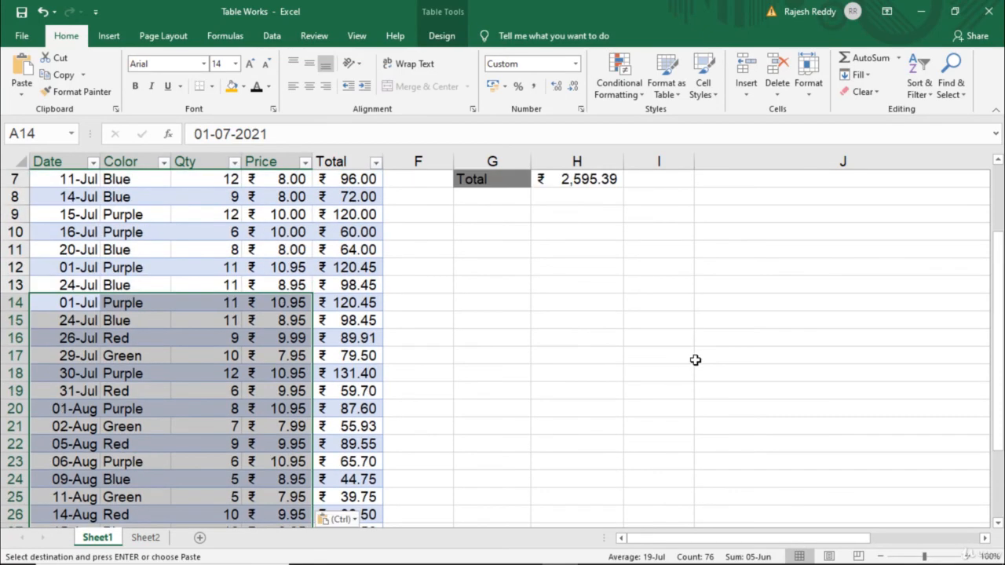